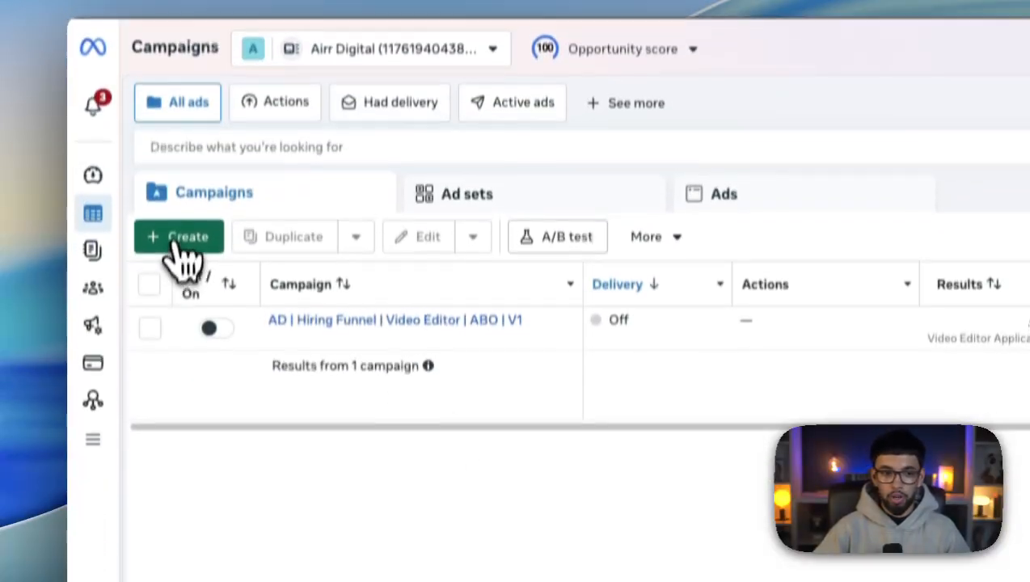
# Create a new auction campaign with the Leads objective
pyautogui.click(179, 59)
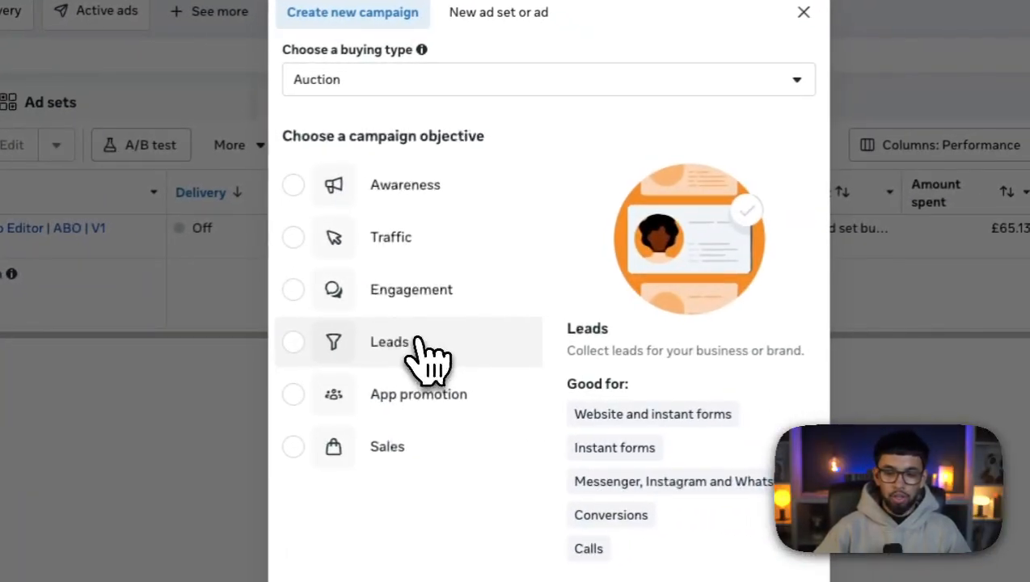
pyautogui.click(421, 356)
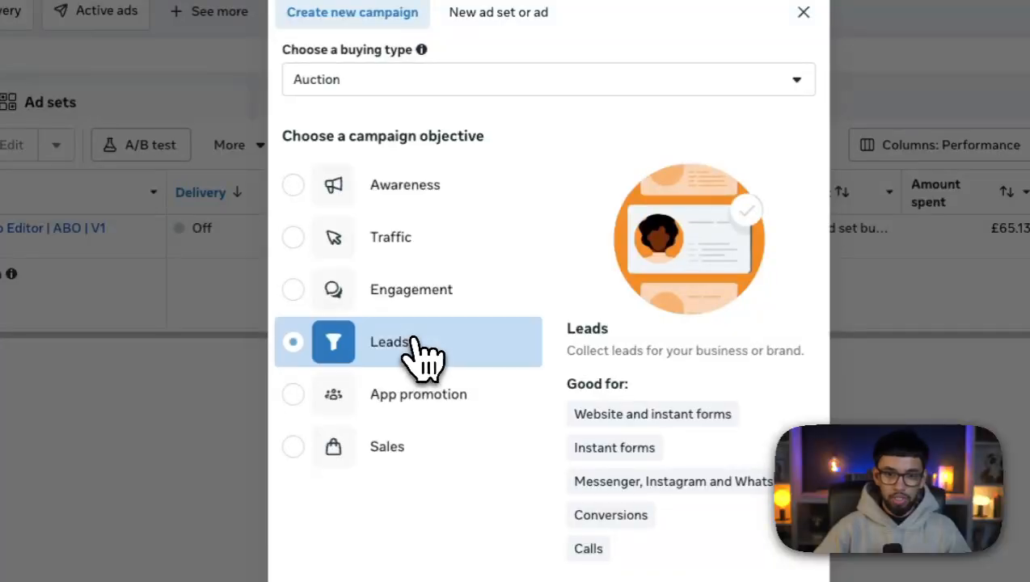
pyautogui.click(429, 85)
pyautogui.click(435, 214)
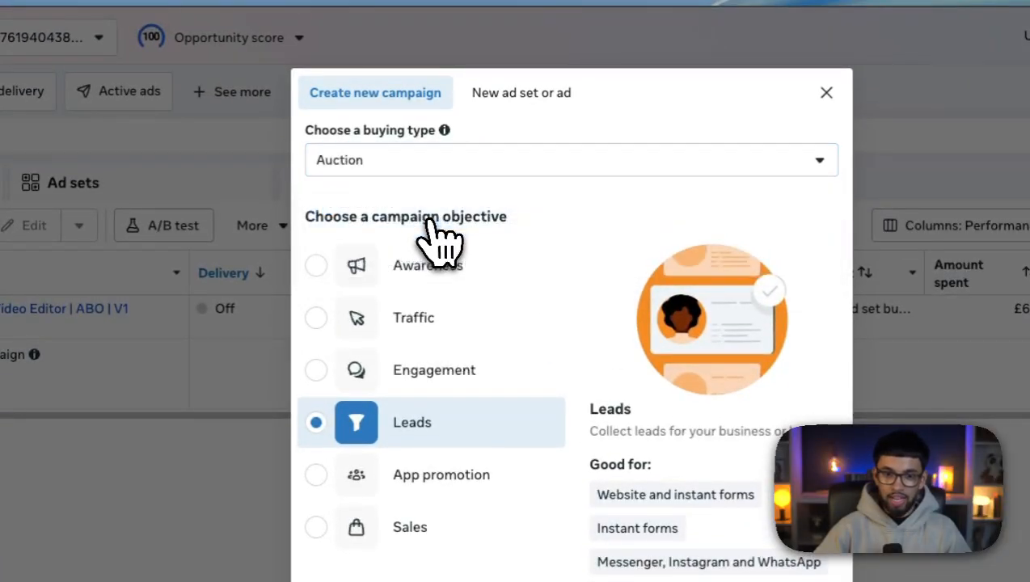
pyautogui.click(741, 435)
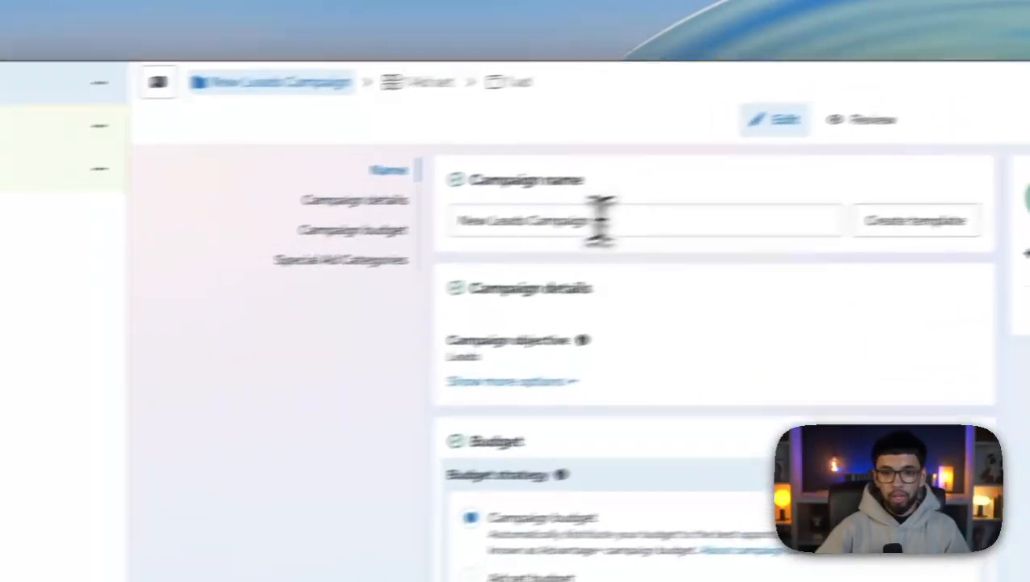
# Name the campaign "90 Day Sprint / 27th April 2026 / Schedule / ABO"
pyautogui.tripleClick(514, 228)
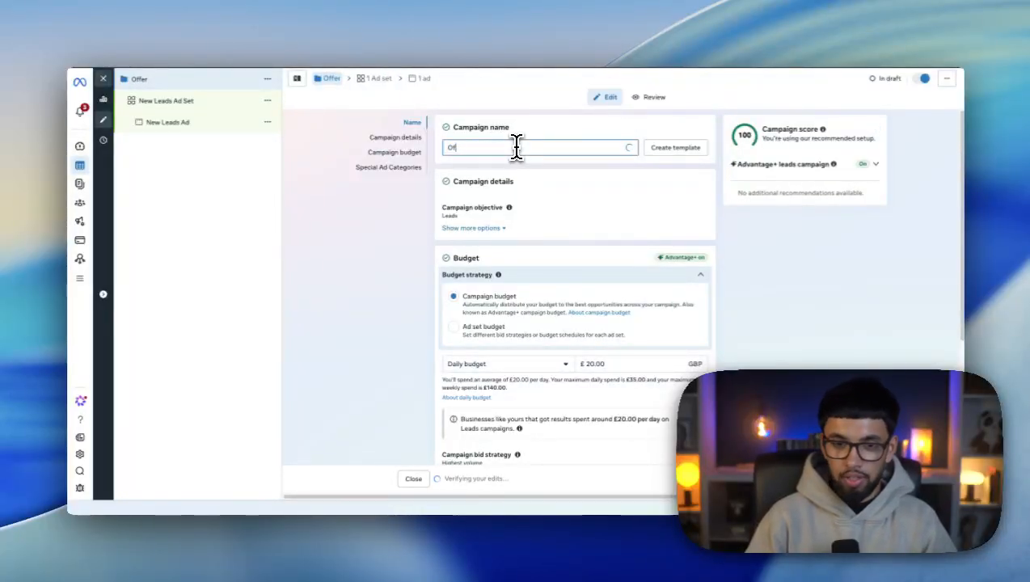
pyautogui.press('BackSpace')
pyautogui.press('BackSpace')
pyautogui.write('90 Day')
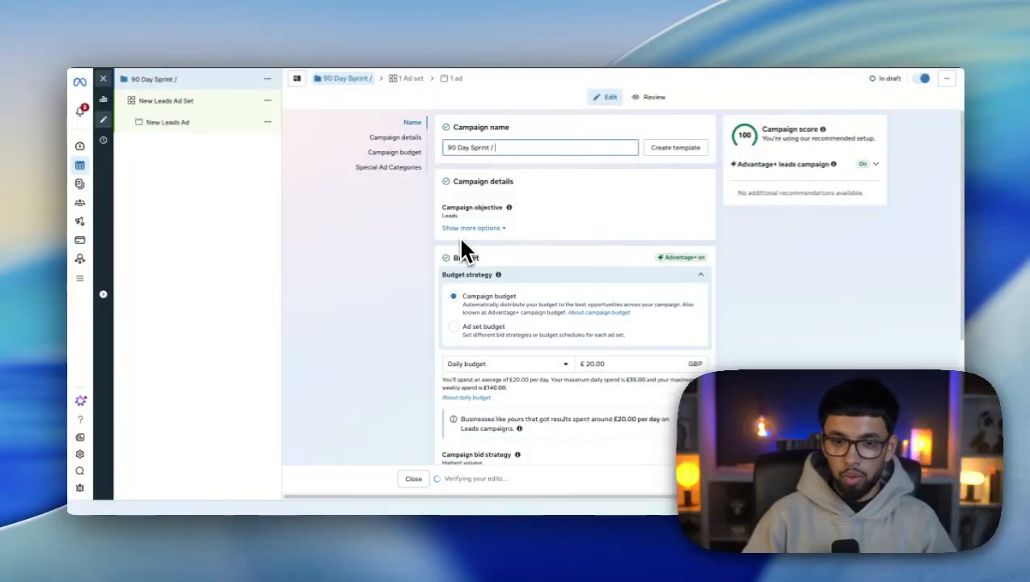
pyautogui.write('Sprint / 27th A')
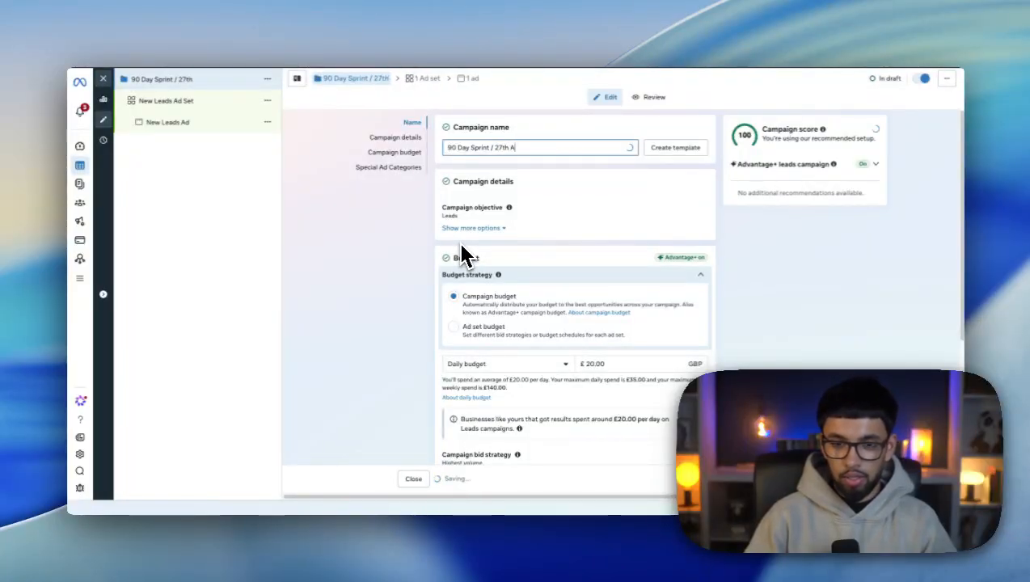
pyautogui.write('pril 2026')
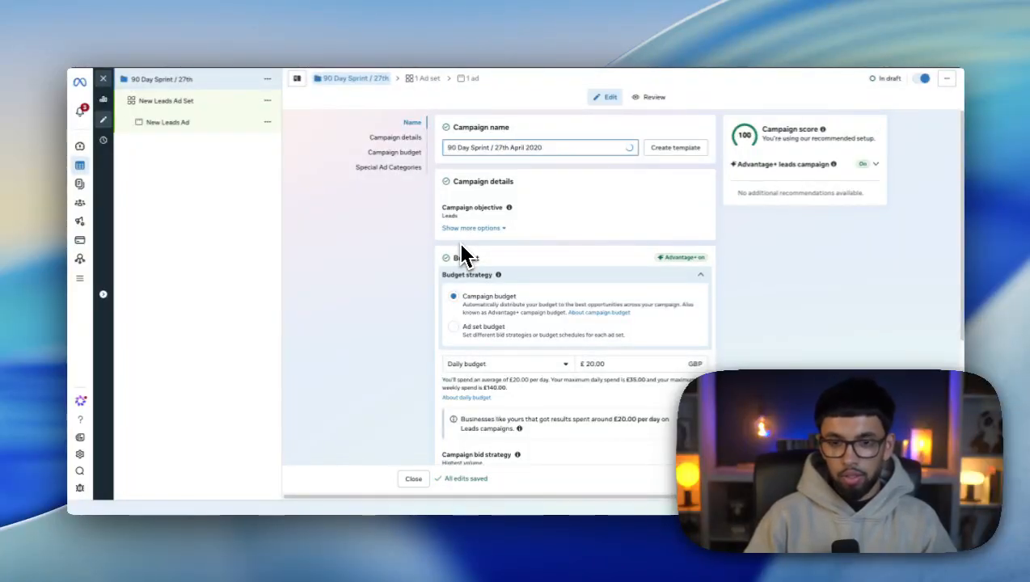
pyautogui.write(' /')
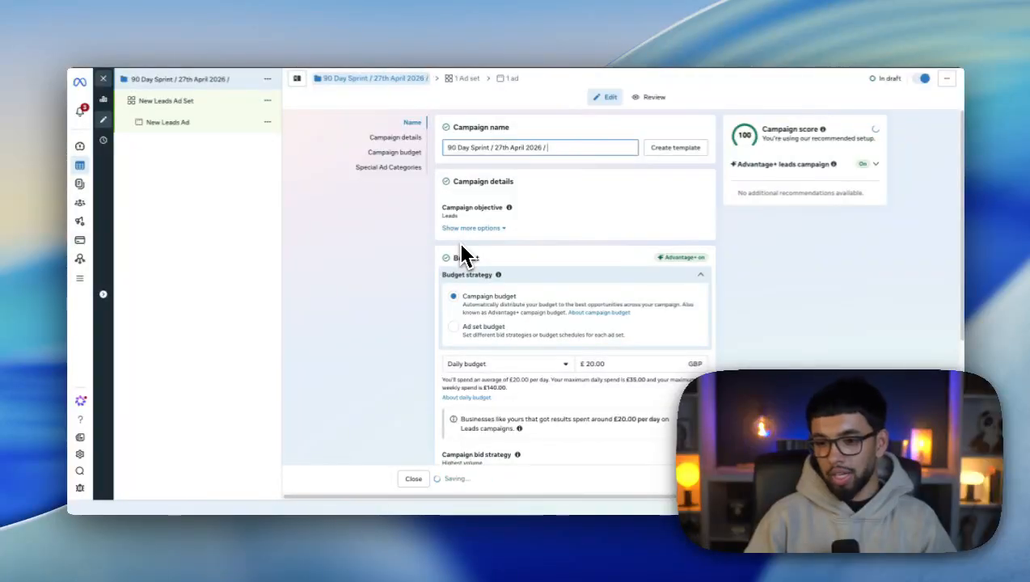
pyautogui.write(' Schedule')
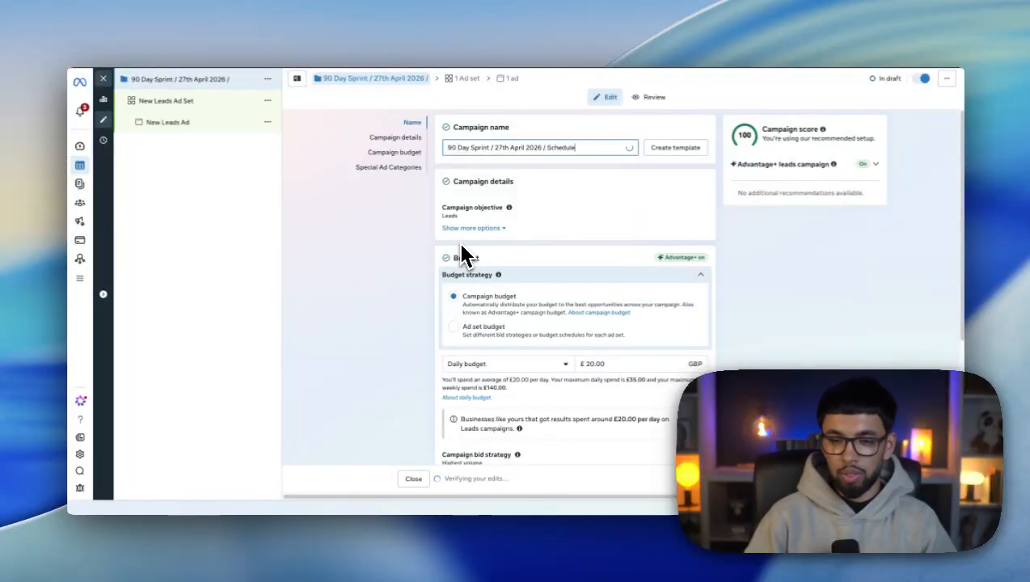
pyautogui.write(' /')
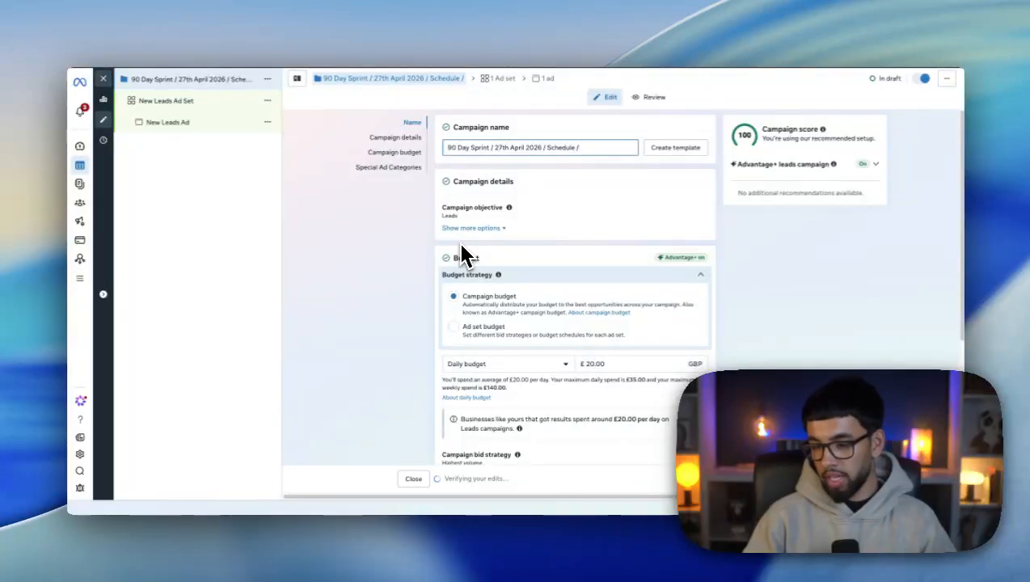
pyautogui.write(' ABO')
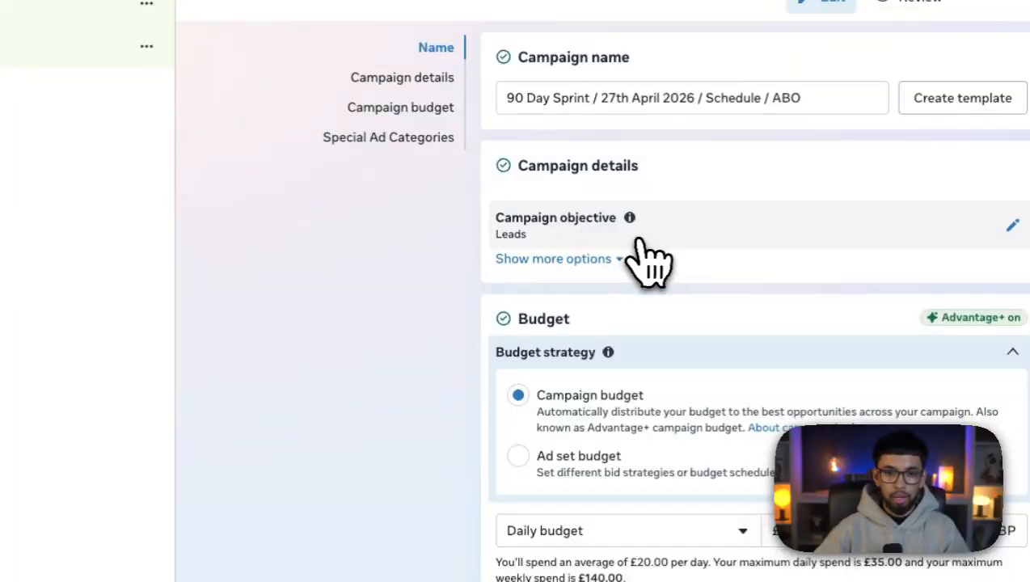
# Set the campaign's budget strategy to Ad set budget and turn off sharing budget with other ad sets
pyautogui.click(608, 259)
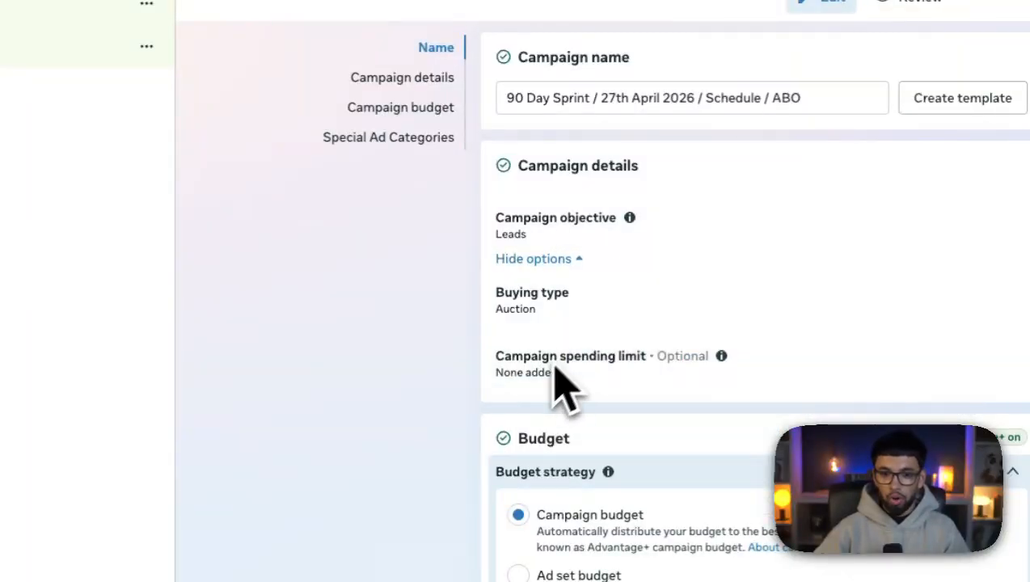
pyautogui.click(580, 262)
pyautogui.scroll(-2, 461, 393)
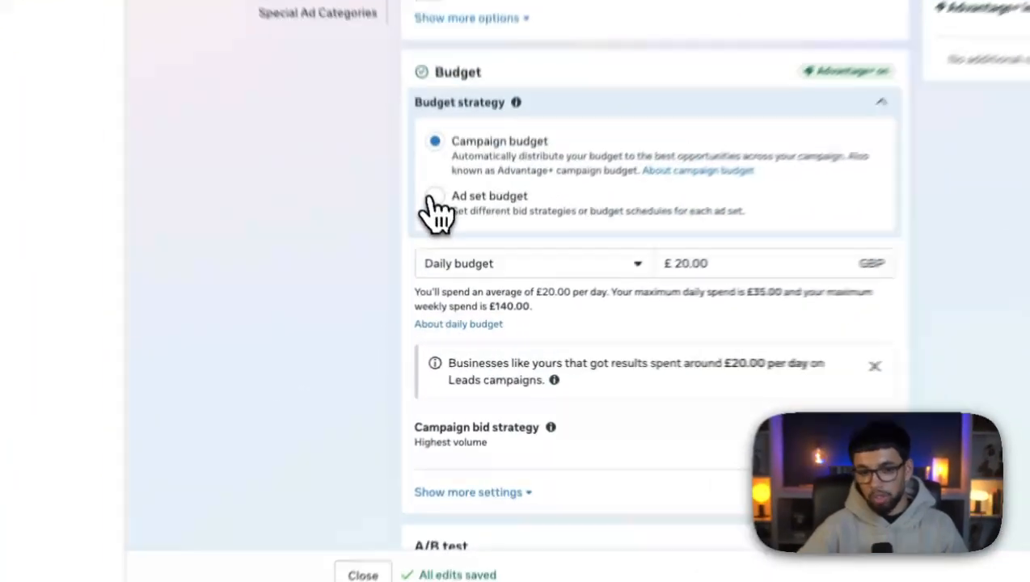
pyautogui.click(454, 269)
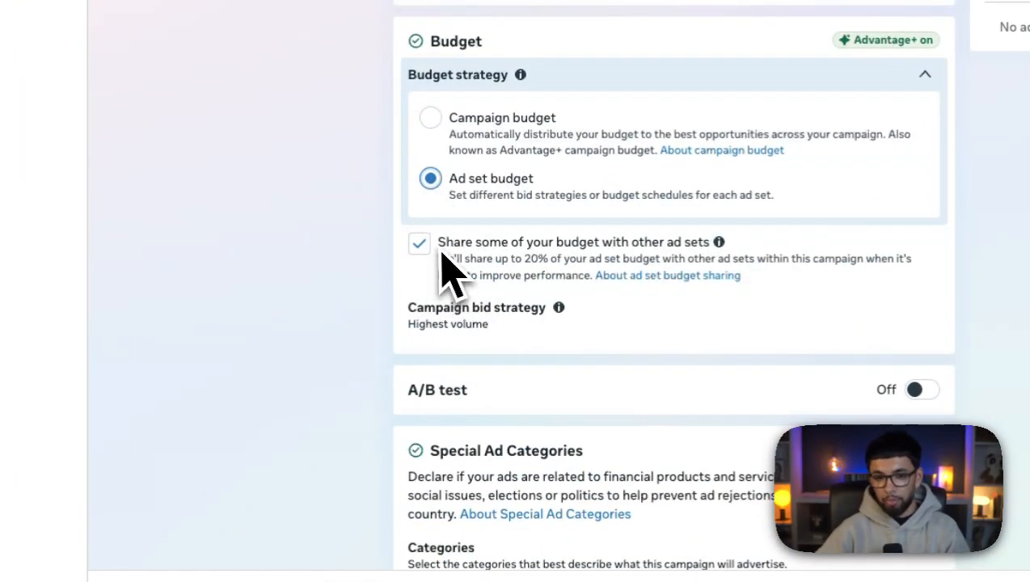
pyautogui.moveTo(710, 243); pyautogui.dragTo(419, 247)
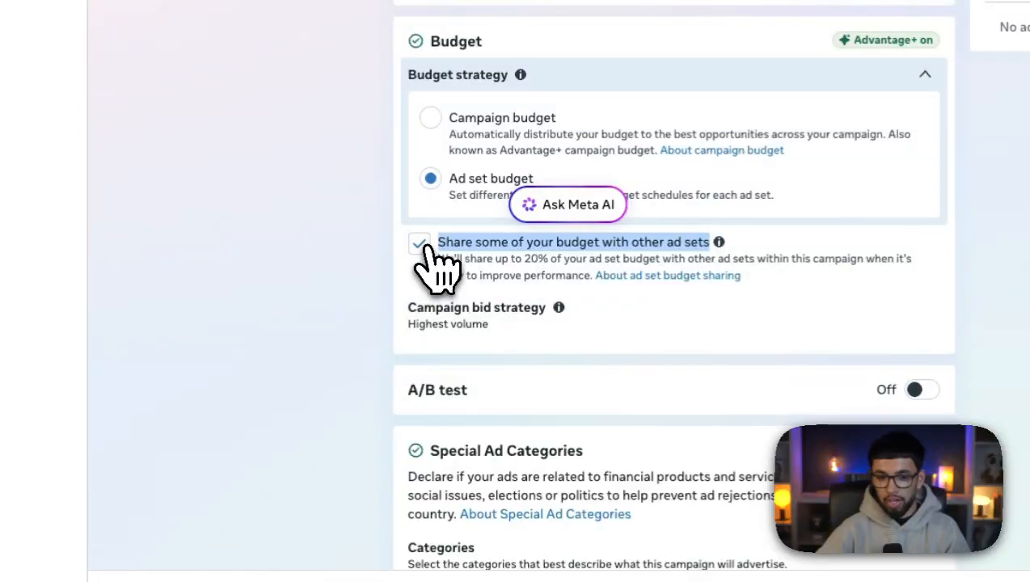
pyautogui.click(419, 243)
pyautogui.click(332, 301)
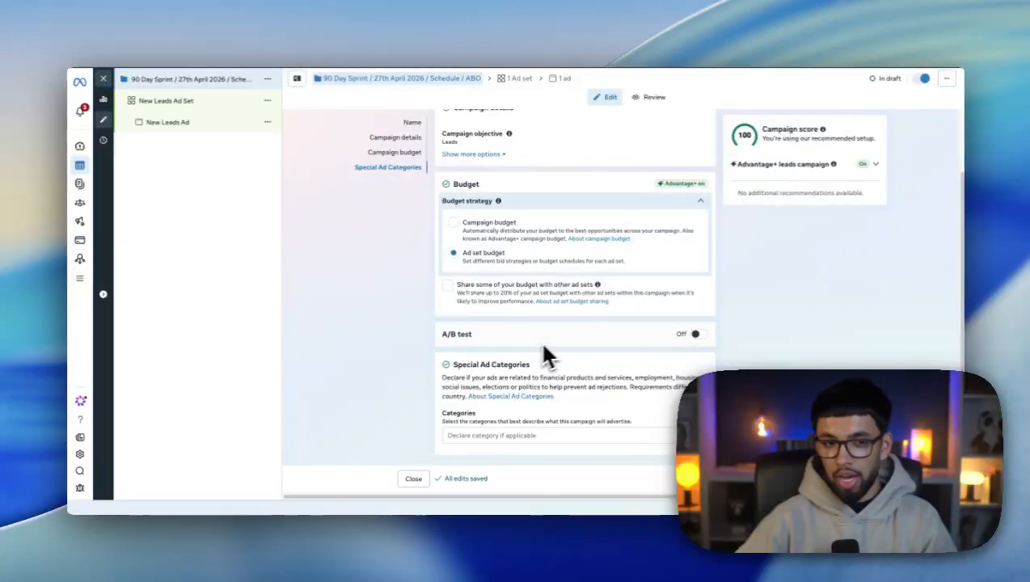
# Continue from the campaign settings to the settings of its new ad set
pyautogui.scroll(3, 501, 340)
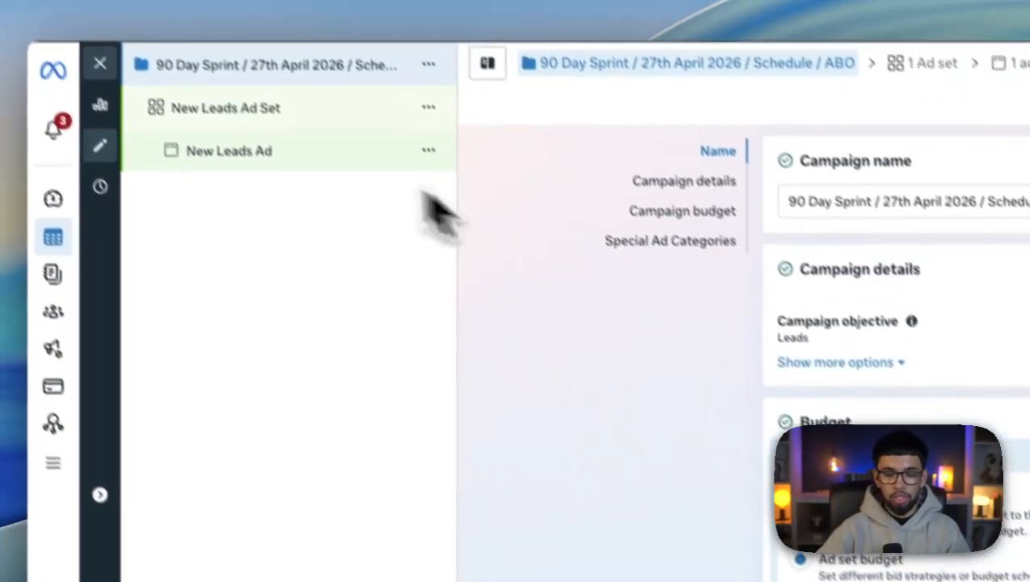
pyautogui.scroll(-5, 502, 339)
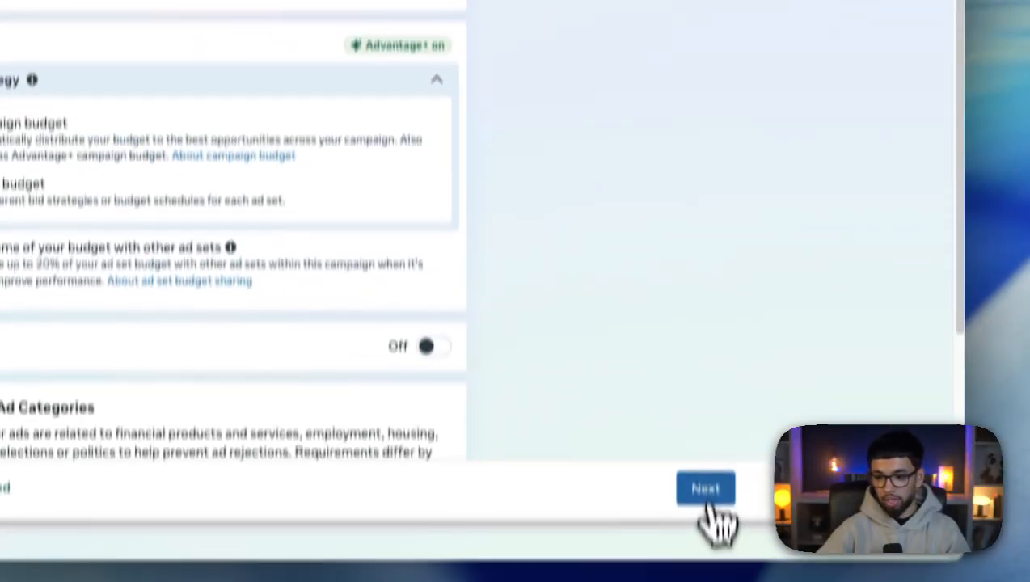
pyautogui.click(706, 487)
pyautogui.click(706, 445)
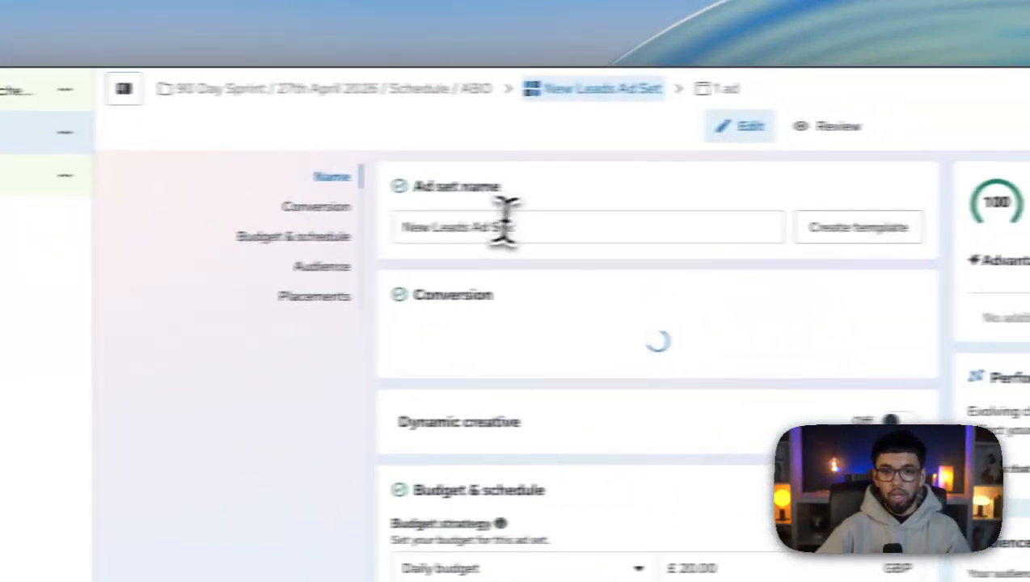
# Rename the ad set as "Broad"
pyautogui.tripleClick(469, 228)
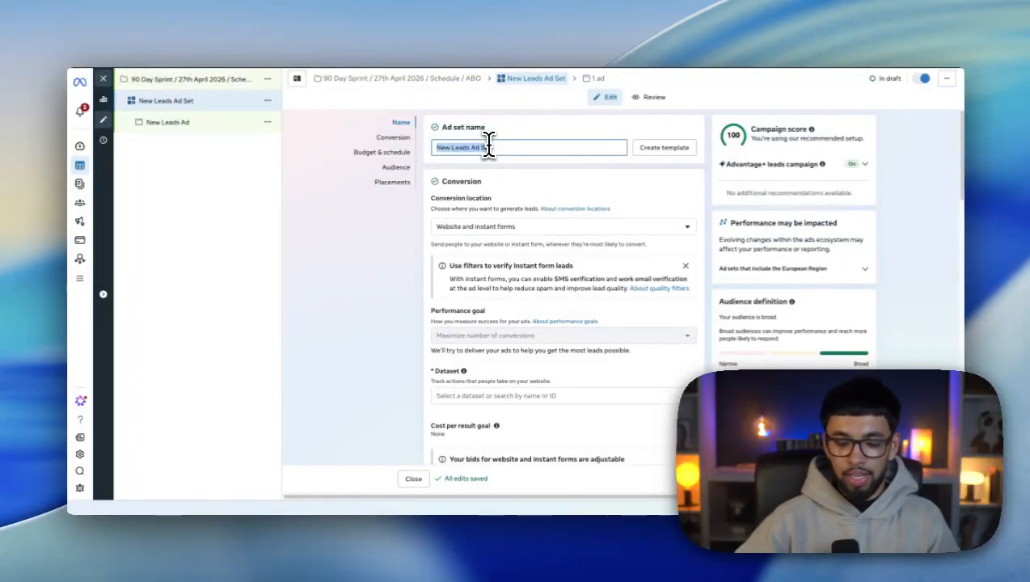
pyautogui.write('broad')
pyautogui.press('BackSpace')
pyautogui.press('BackSpace')
pyautogui.press('BackSpace')
pyautogui.press('BackSpace')
pyautogui.press('BackSpace')
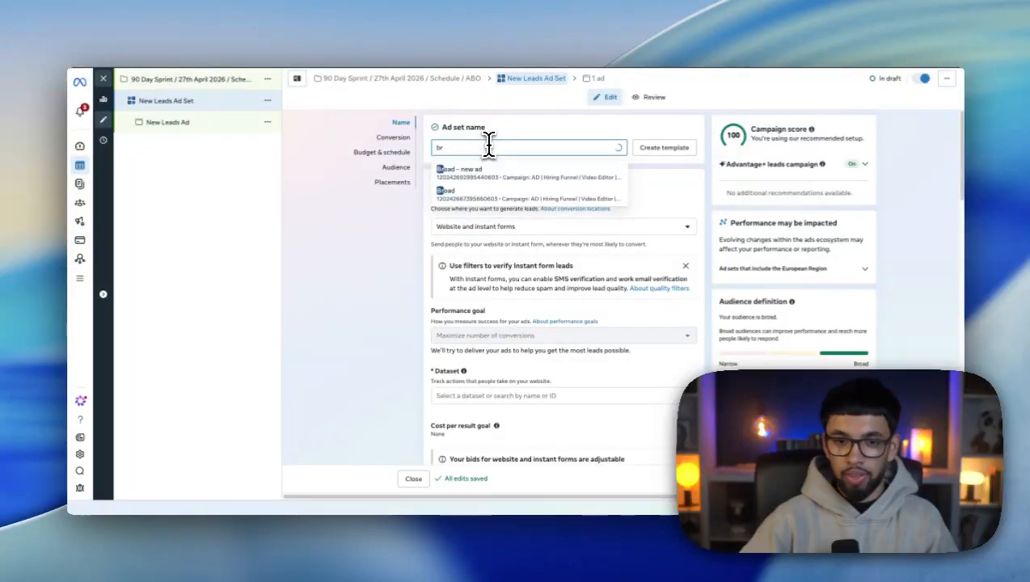
pyautogui.write('Broad')
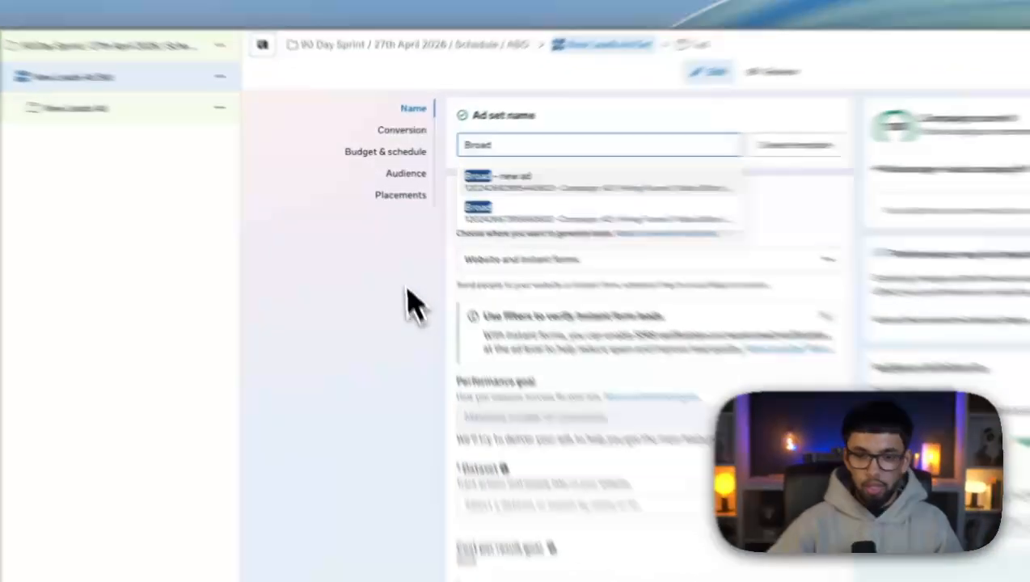
pyautogui.click(395, 247)
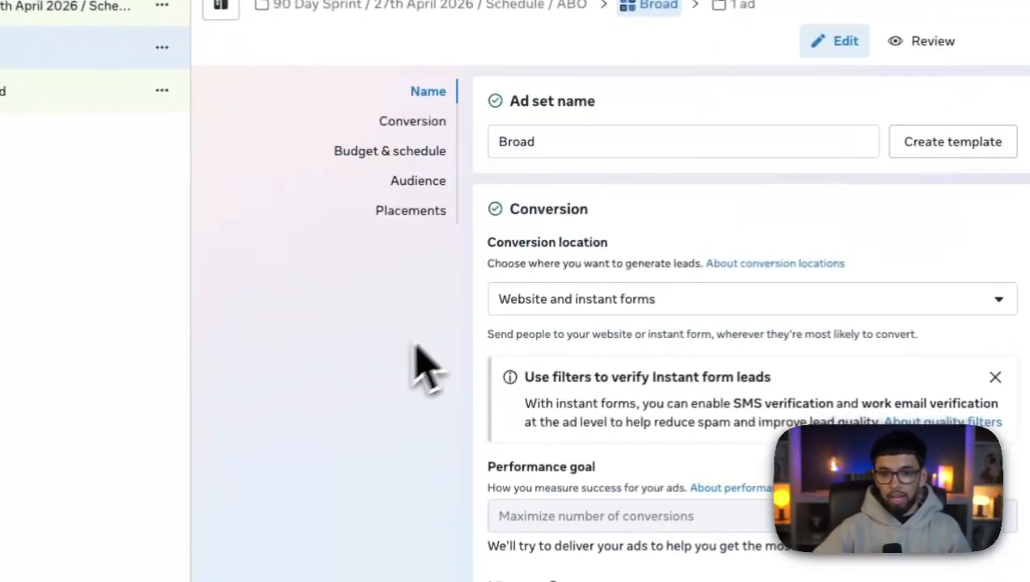
# Set the ad set's conversion location to the single location Website
pyautogui.moveTo(592, 212); pyautogui.dragTo(508, 210)
pyautogui.click(485, 316)
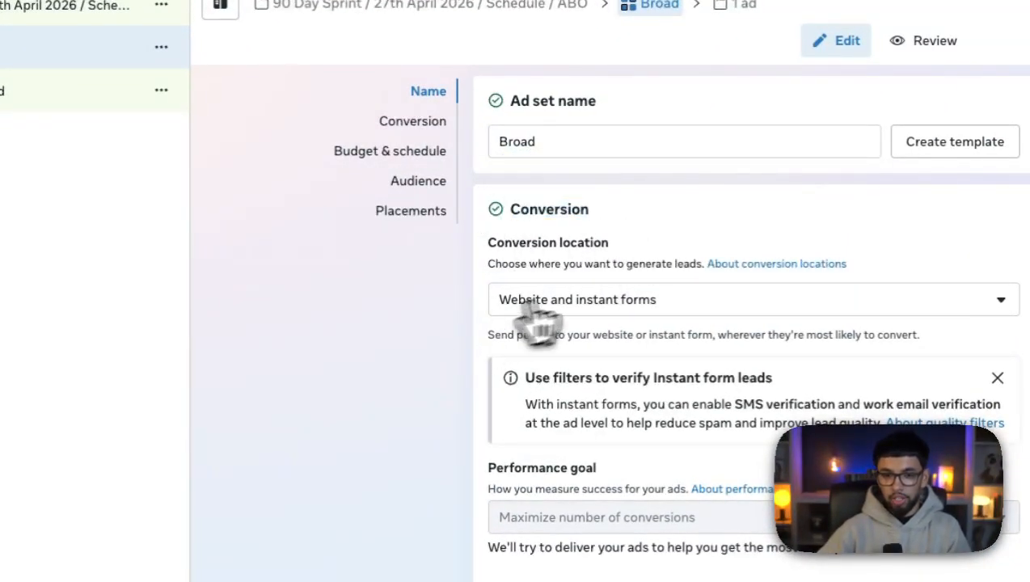
pyautogui.click(556, 301)
pyautogui.click(552, 526)
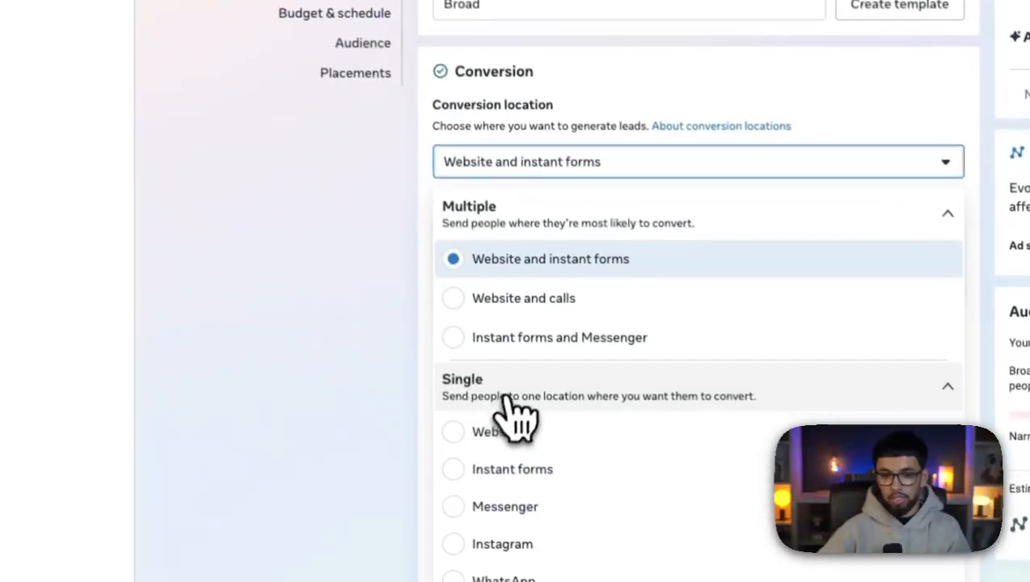
pyautogui.click(542, 566)
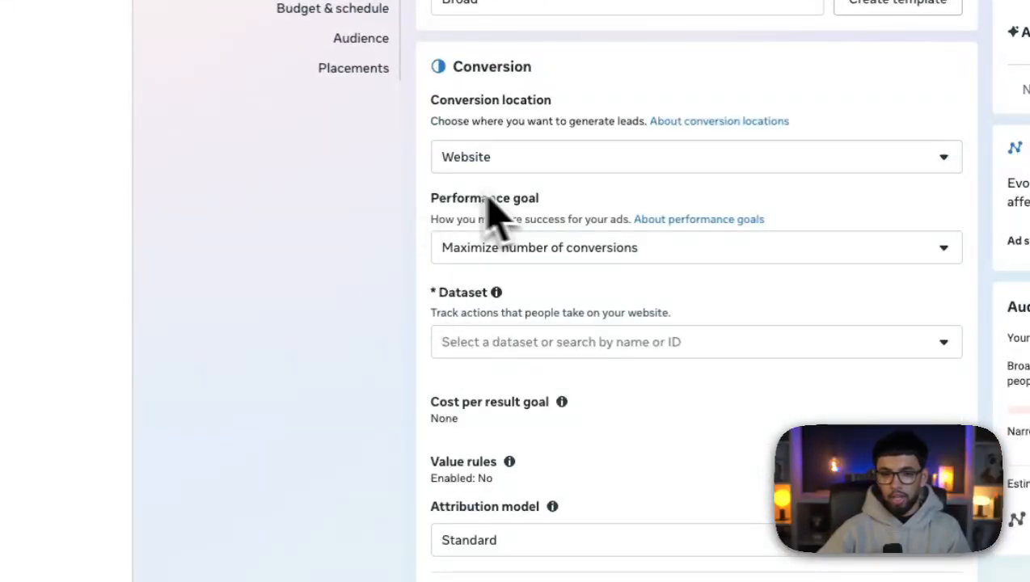
# Choose the "Airr Digital - Agencies & B2B Service Companies" dataset and Schedule as the conversion event, keeping the Maximize number of conversions goal
pyautogui.click(510, 251)
pyautogui.click(440, 331)
pyautogui.scroll(-3, 405, 267)
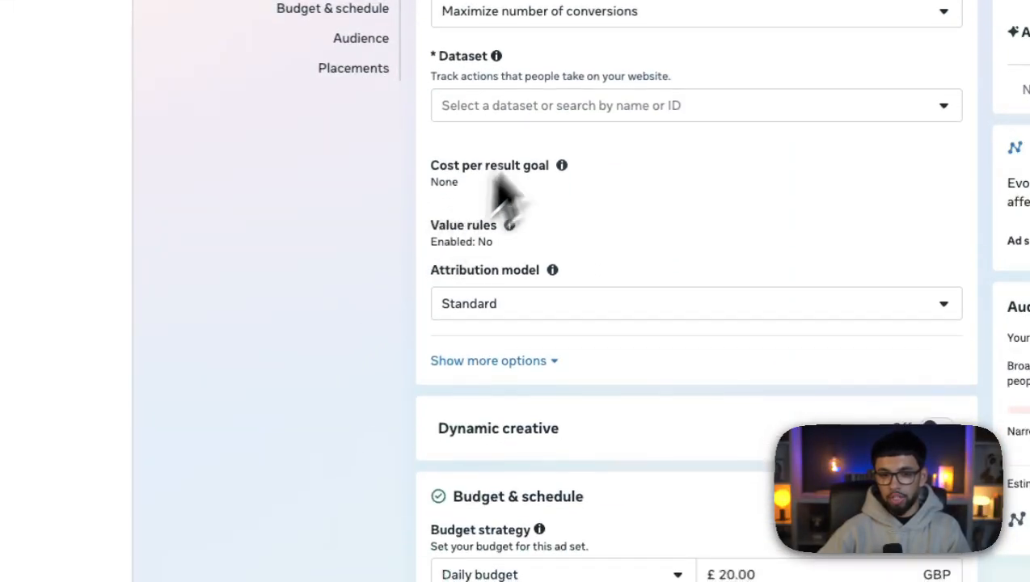
pyautogui.click(568, 109)
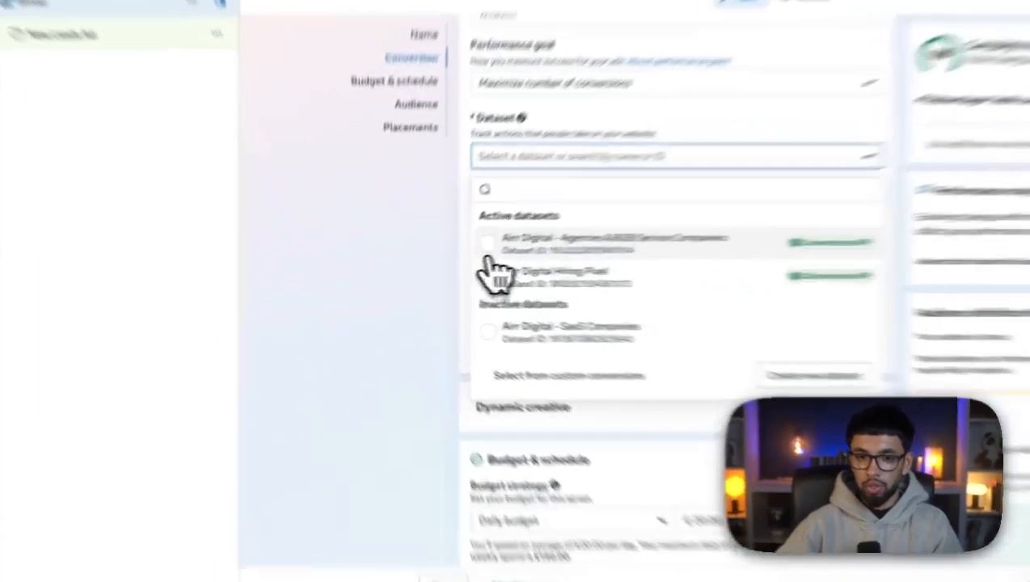
pyautogui.click(443, 258)
pyautogui.click(587, 212)
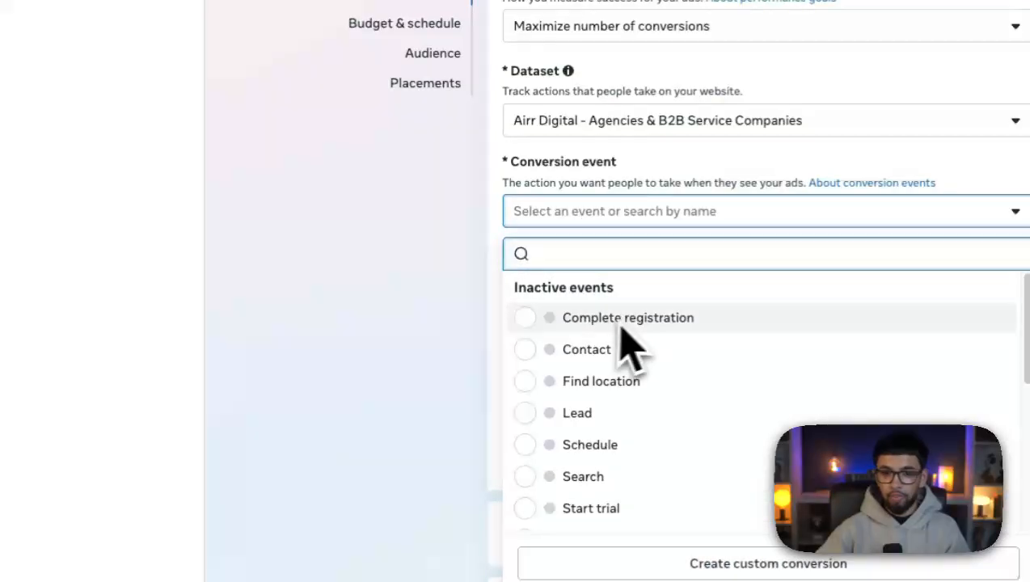
pyautogui.click(526, 445)
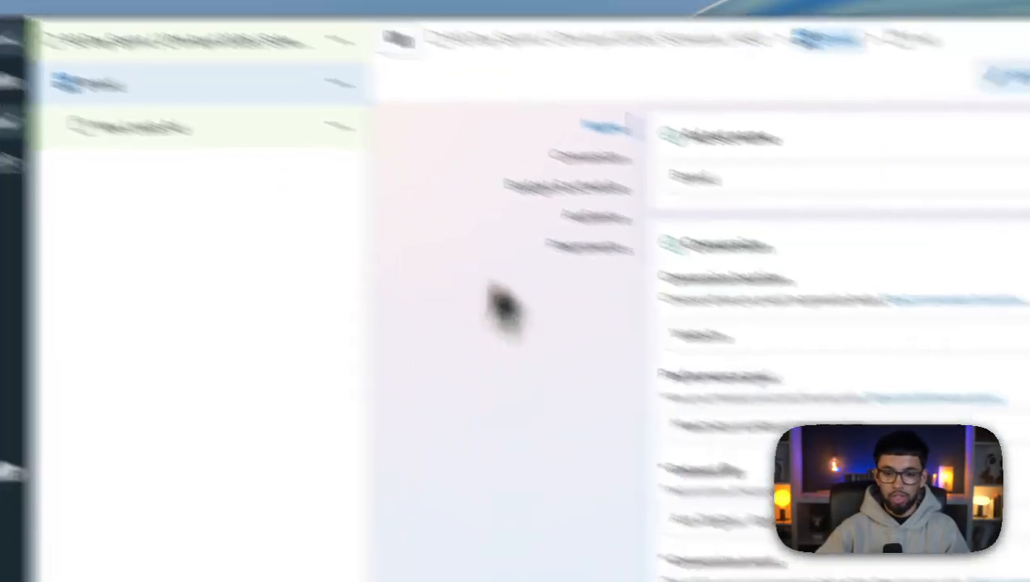
# Dismiss the pixel inactivity warning under the conversion event and check the Dynamic creative setting
pyautogui.scroll(-4, 728, 445)
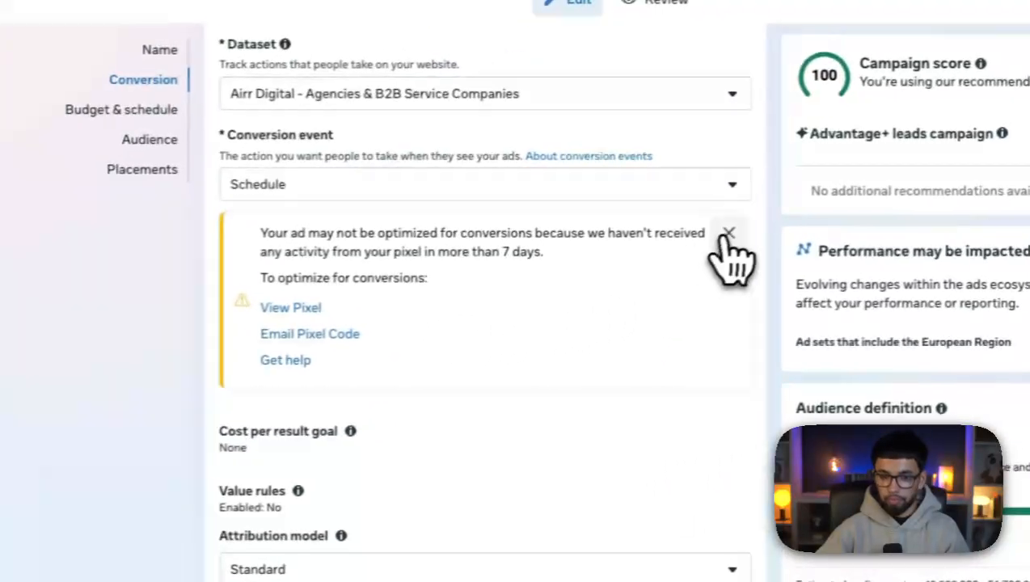
pyautogui.click(727, 233)
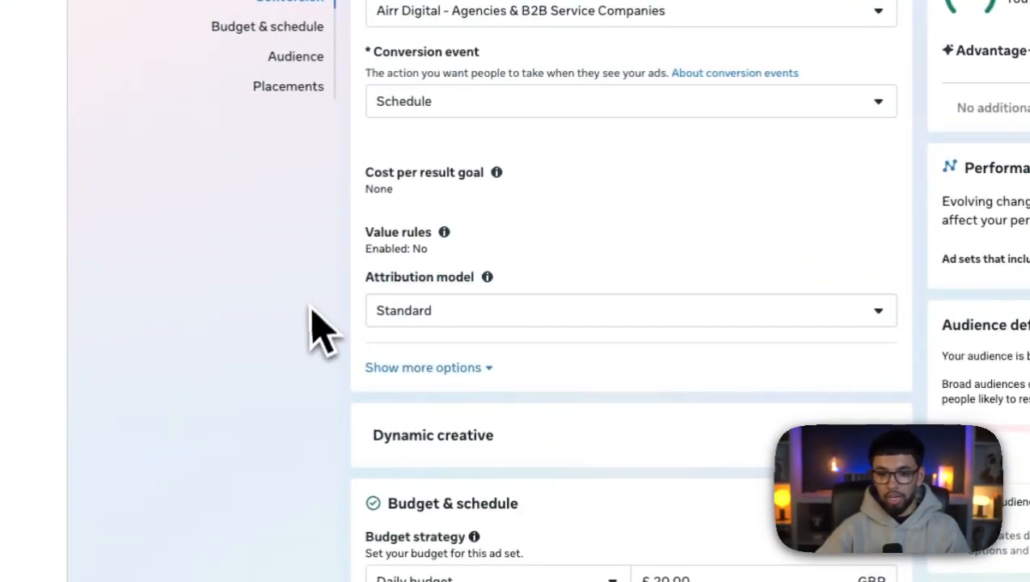
pyautogui.scroll(-5, 534, 285)
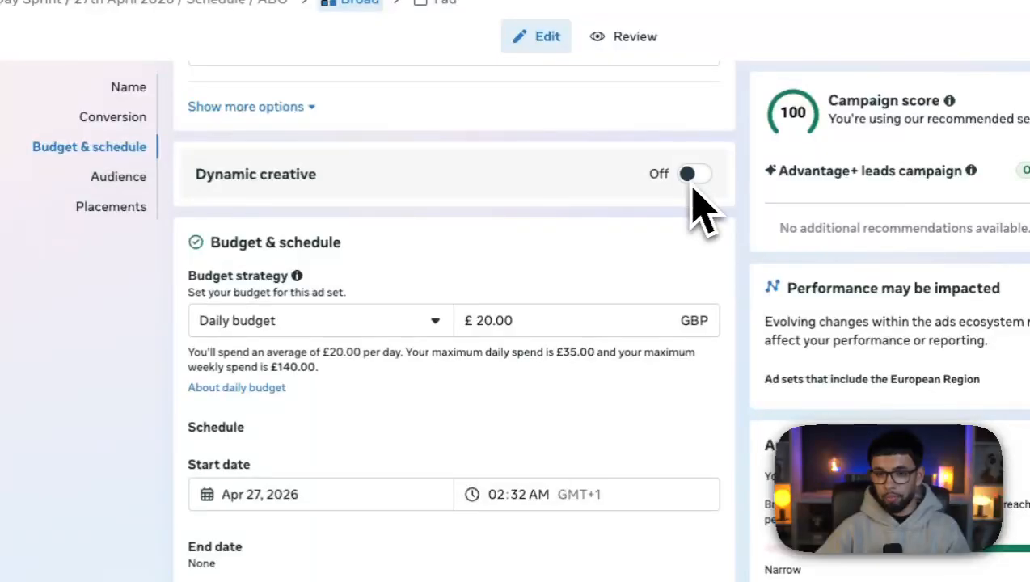
pyautogui.moveTo(694, 195)
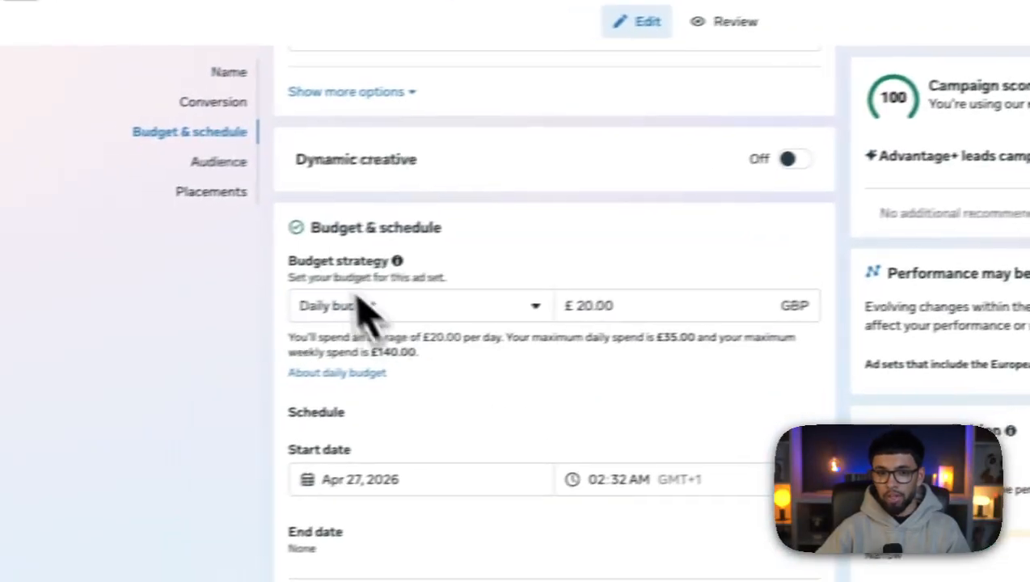
# Set the Broad ad set's daily budget to £150.00
pyautogui.doubleClick(485, 320)
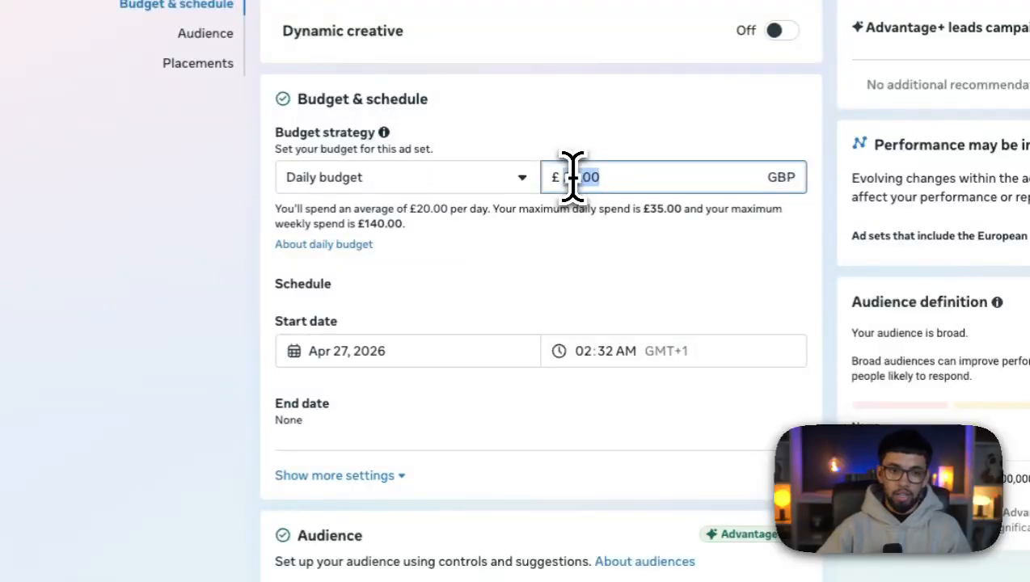
pyautogui.click(582, 303)
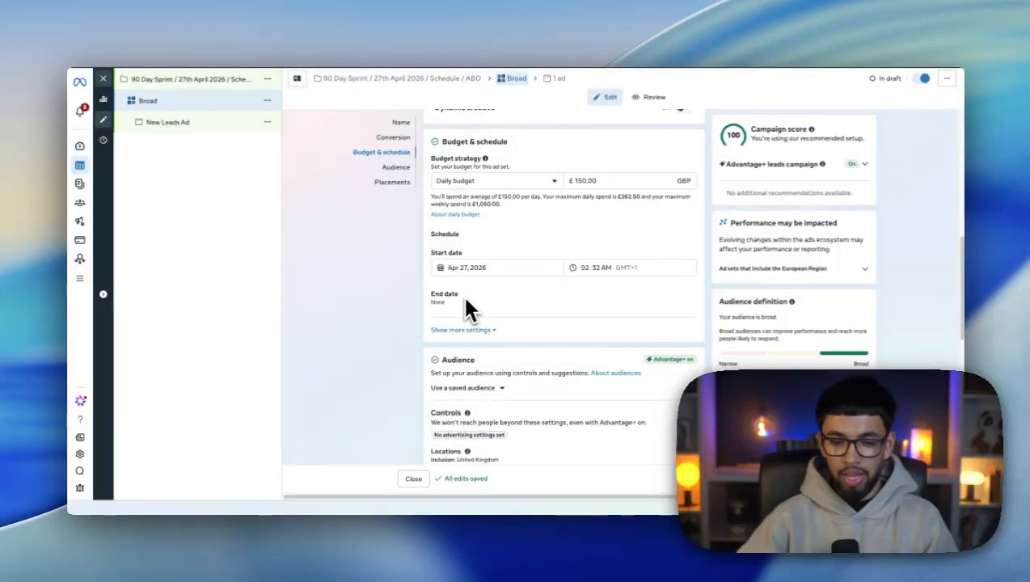
# Reveal the additional audience controls and review the location, minimum age, exclusion, language and suggested audience settings
pyautogui.scroll(-3, 486, 312)
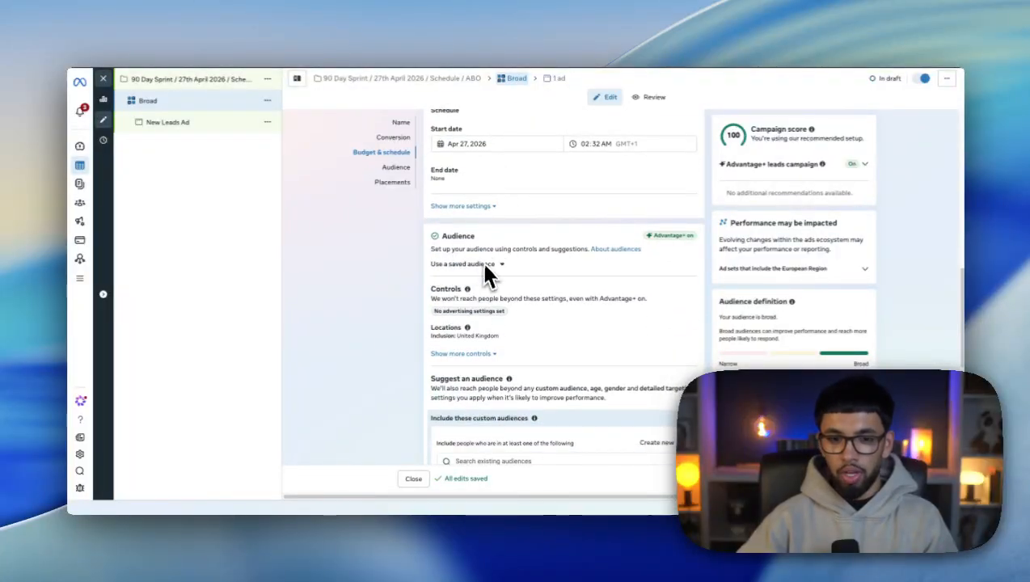
pyautogui.scroll(-3, 497, 271)
pyautogui.scroll(1, 485, 243)
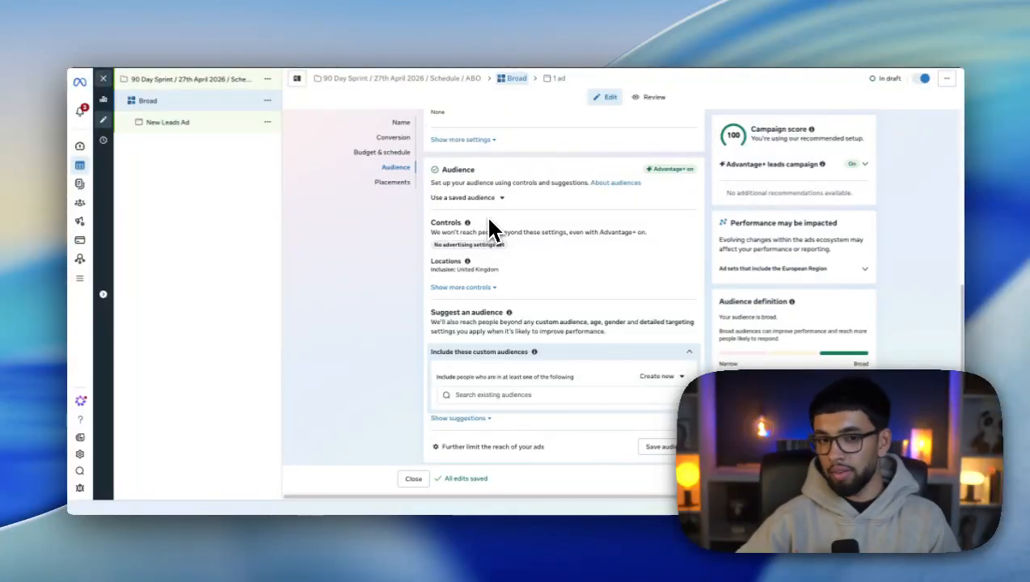
pyautogui.click(484, 287)
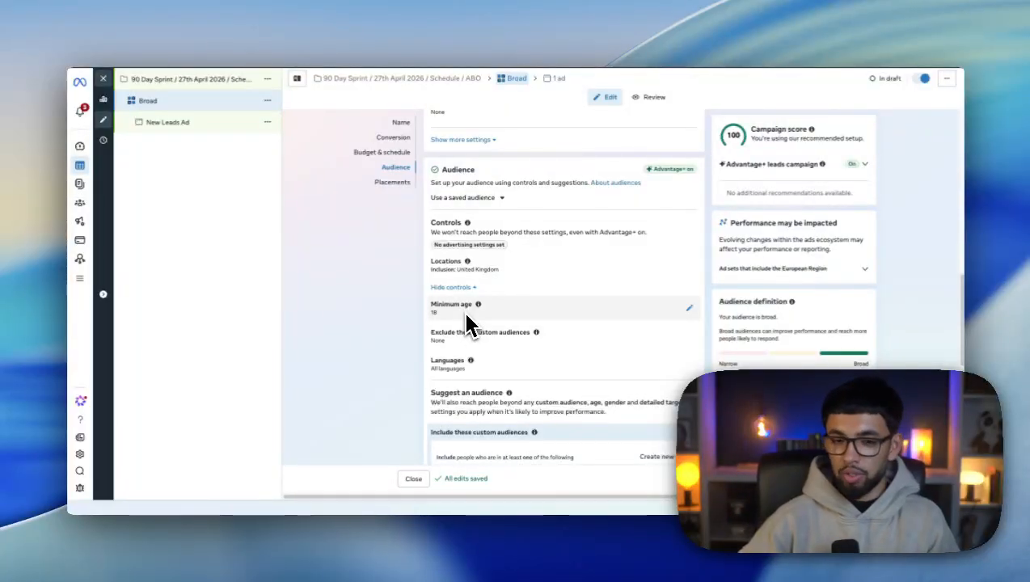
pyautogui.scroll(-3, 420, 310)
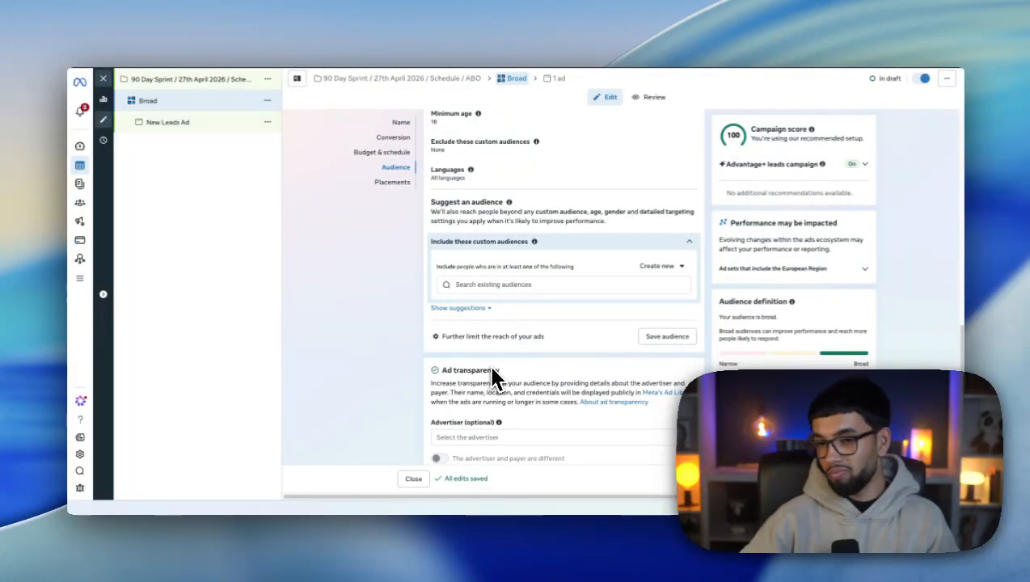
pyautogui.scroll(-1, 485, 346)
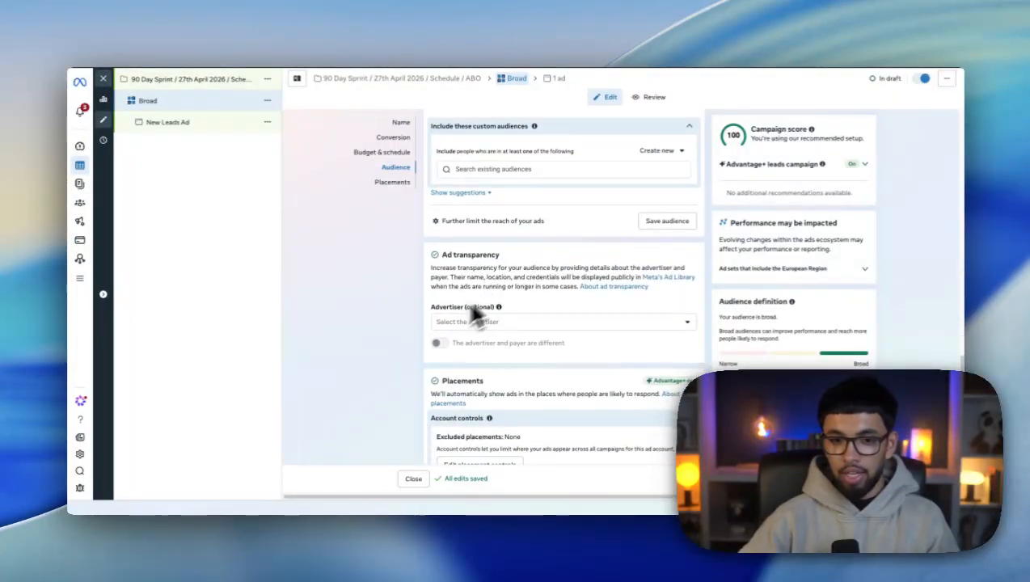
# Limit the ad set's placement platforms to Facebook and Instagram by excluding Audience Network, Messenger and Threads
pyautogui.scroll(-1, 414, 327)
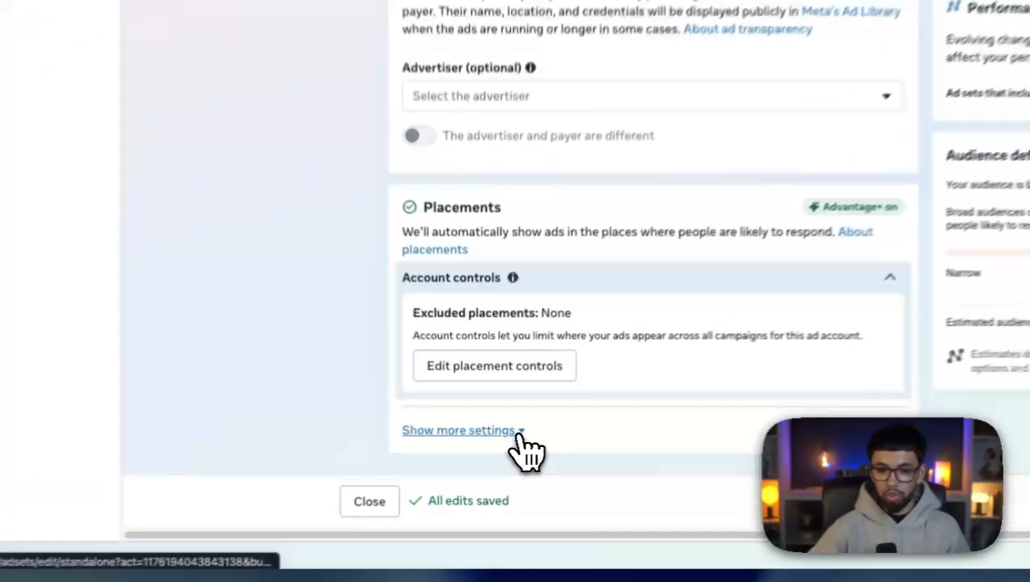
pyautogui.click(473, 441)
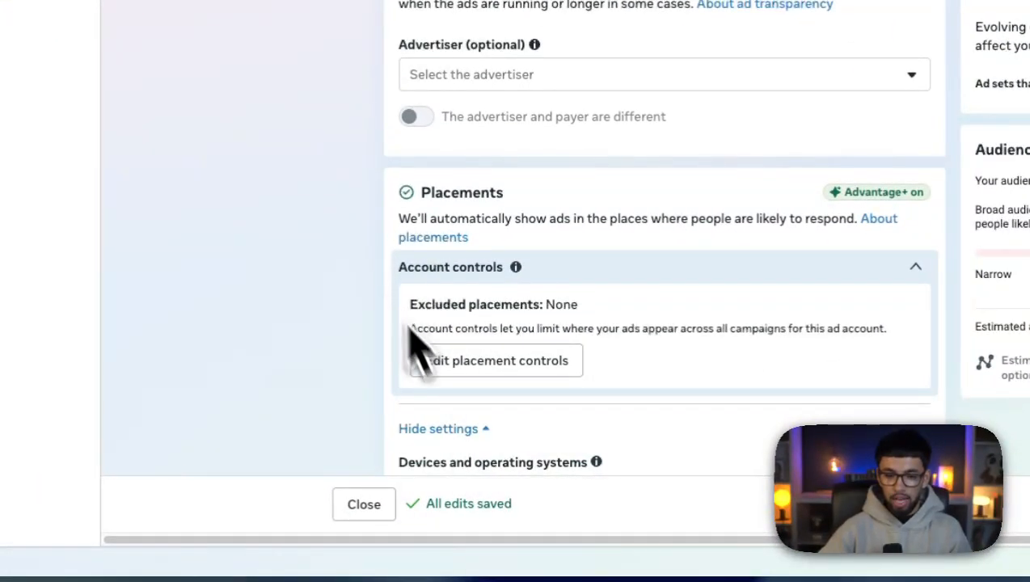
pyautogui.scroll(-3, 655, 378)
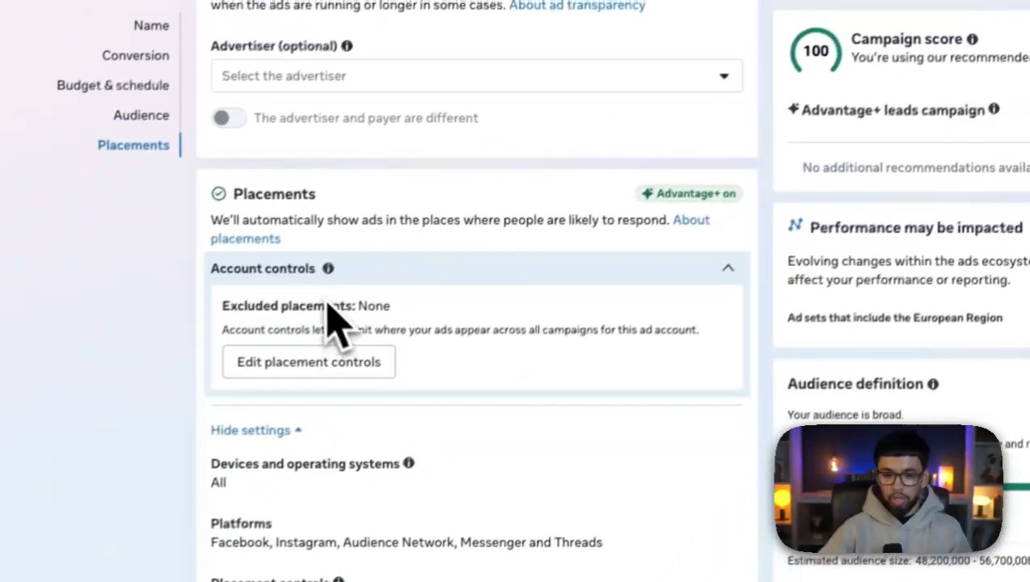
pyautogui.scroll(-4, 527, 64)
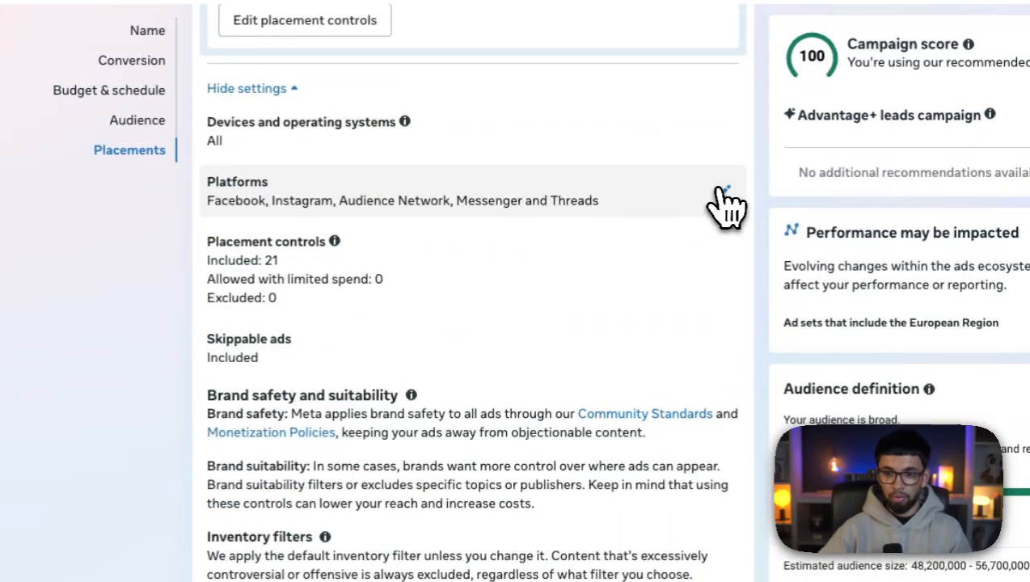
pyautogui.click(723, 194)
pyautogui.click(548, 230)
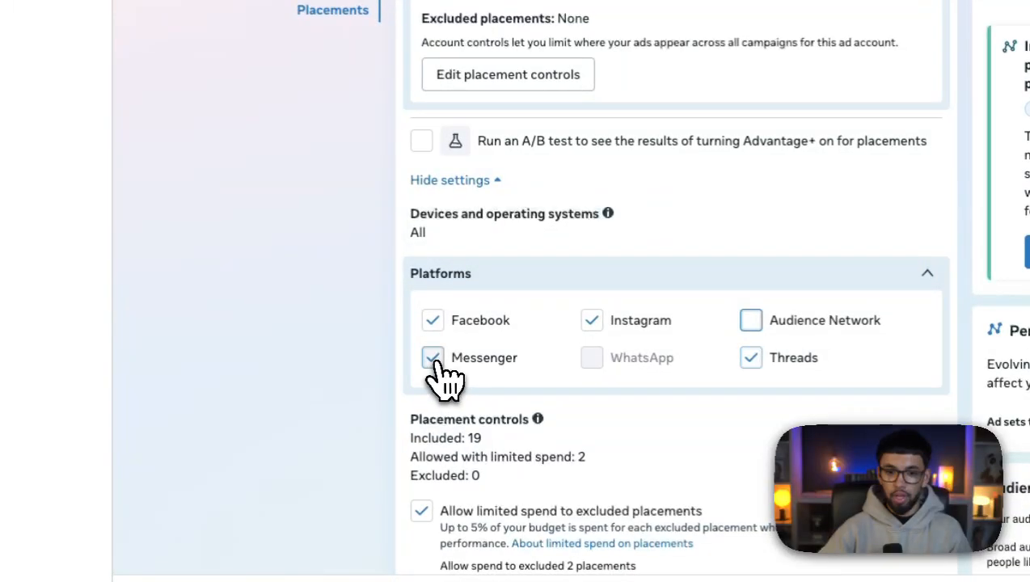
pyautogui.click(285, 264)
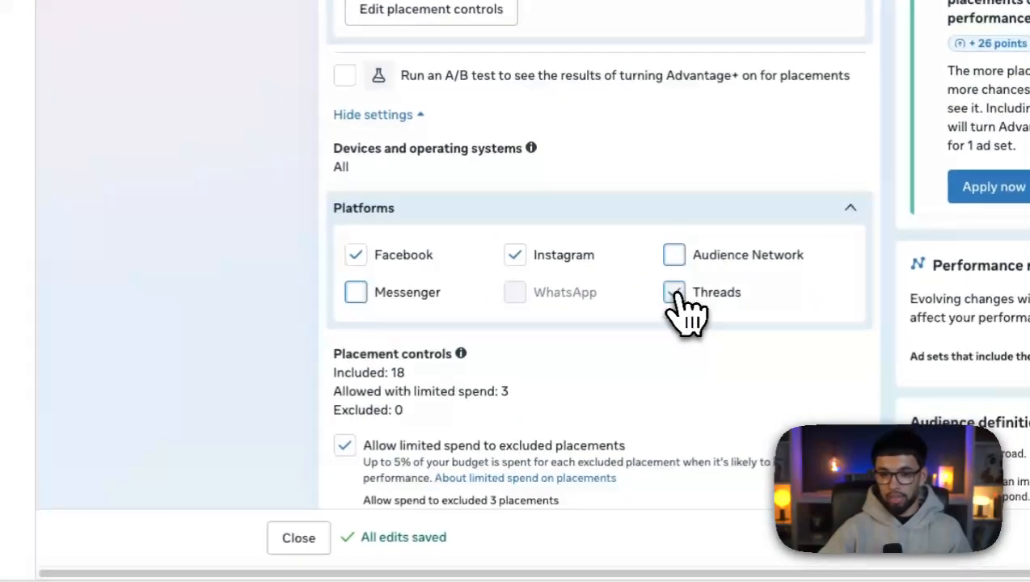
pyautogui.click(751, 357)
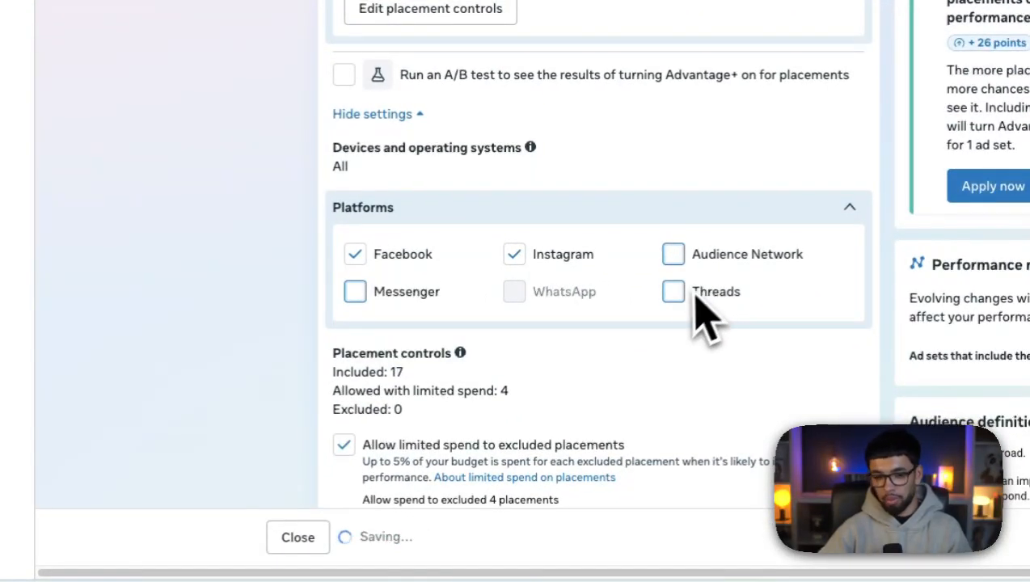
# Disallow limited spend to excluded placements and collapse the platform selection
pyautogui.scroll(-3, 694, 314)
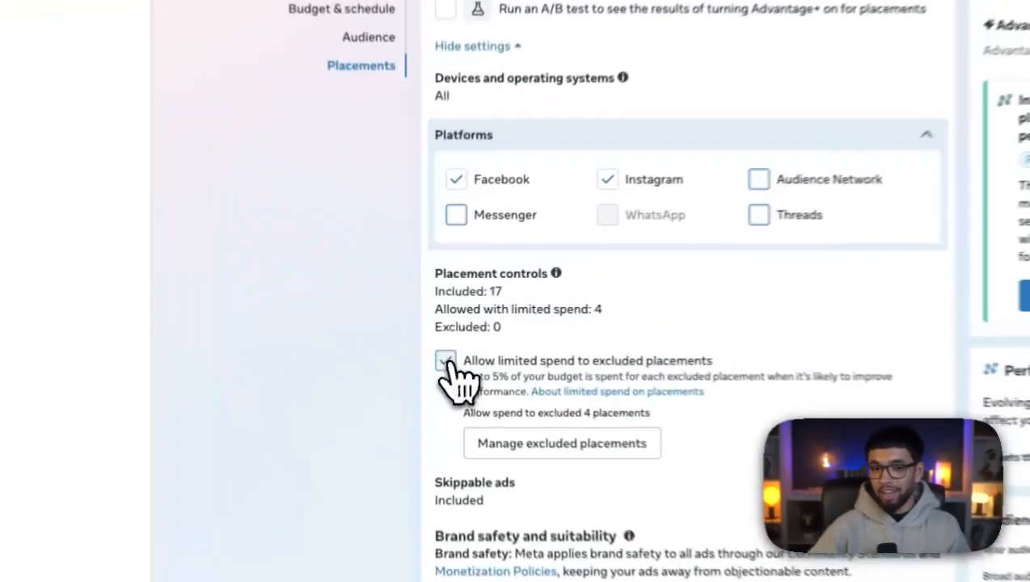
pyautogui.click(436, 337)
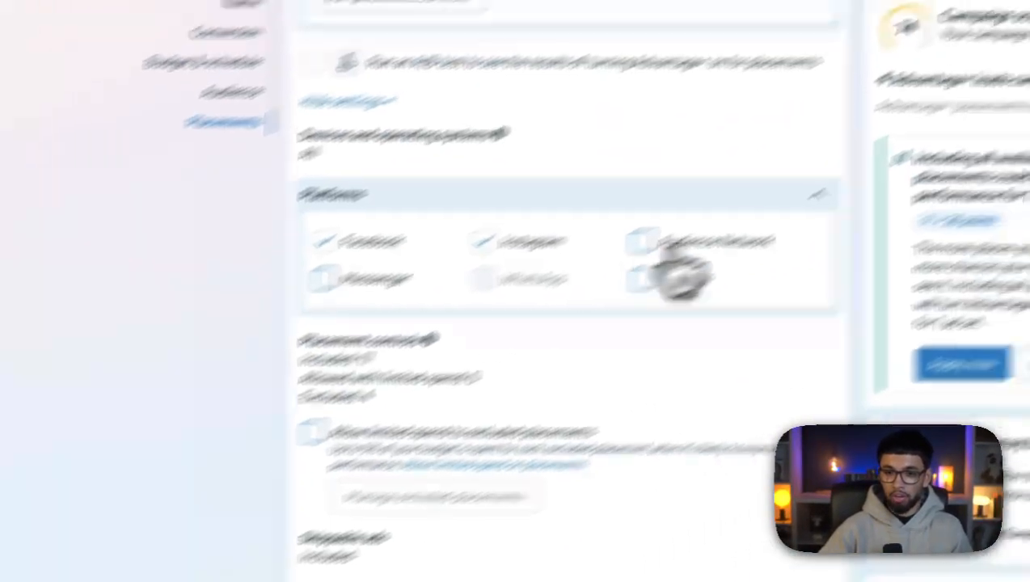
pyautogui.click(953, 126)
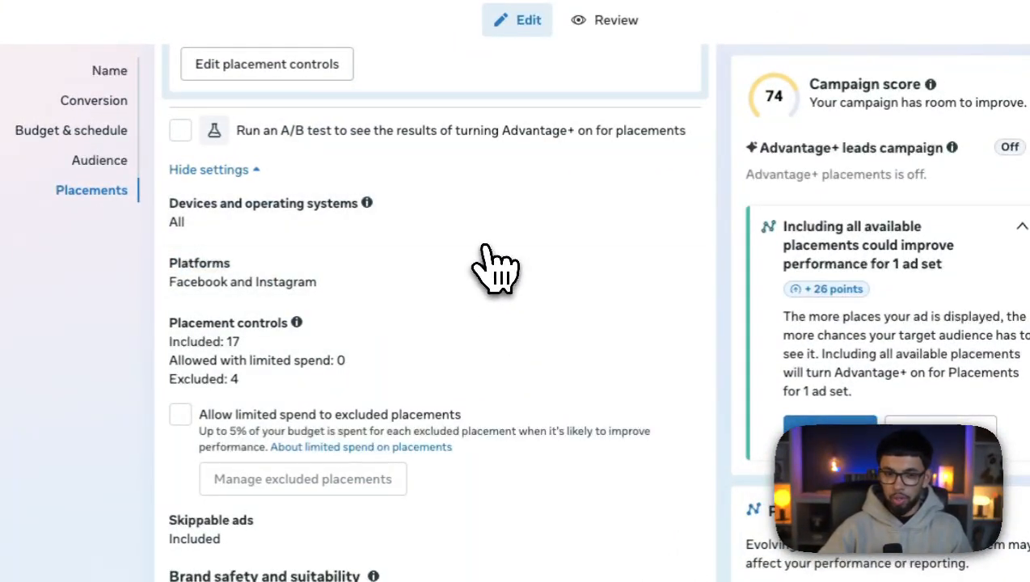
# Open the ad inside the Broad ad set and rename it "Ad 1"
pyautogui.scroll(-5, 467, 294)
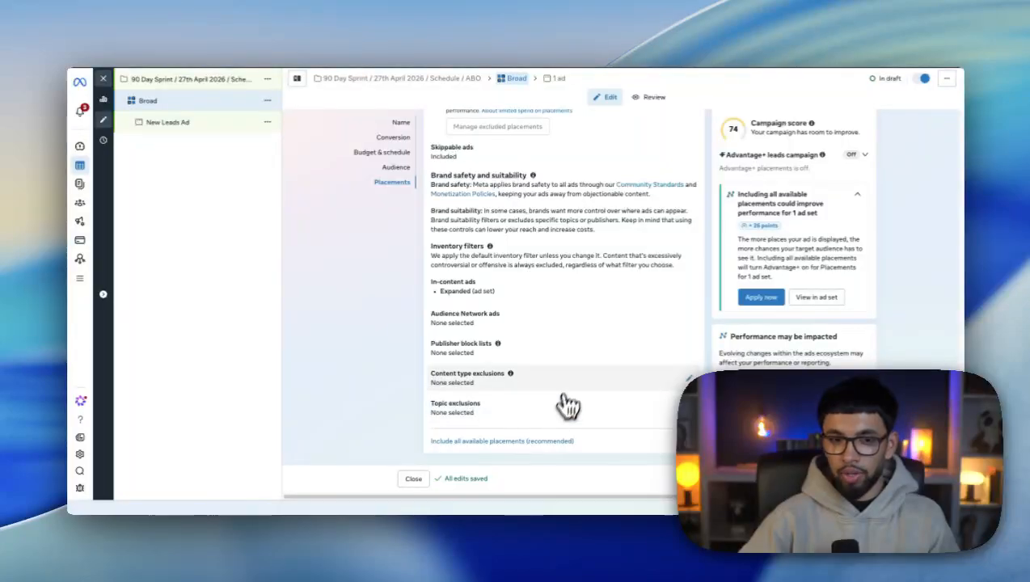
pyautogui.scroll(10, 518, 316)
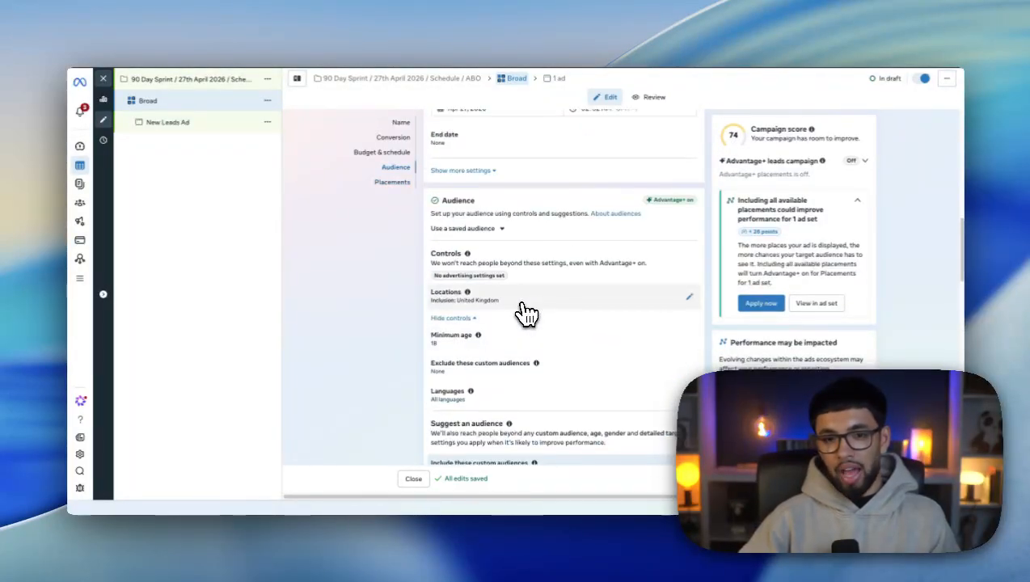
pyautogui.scroll(4, 522, 315)
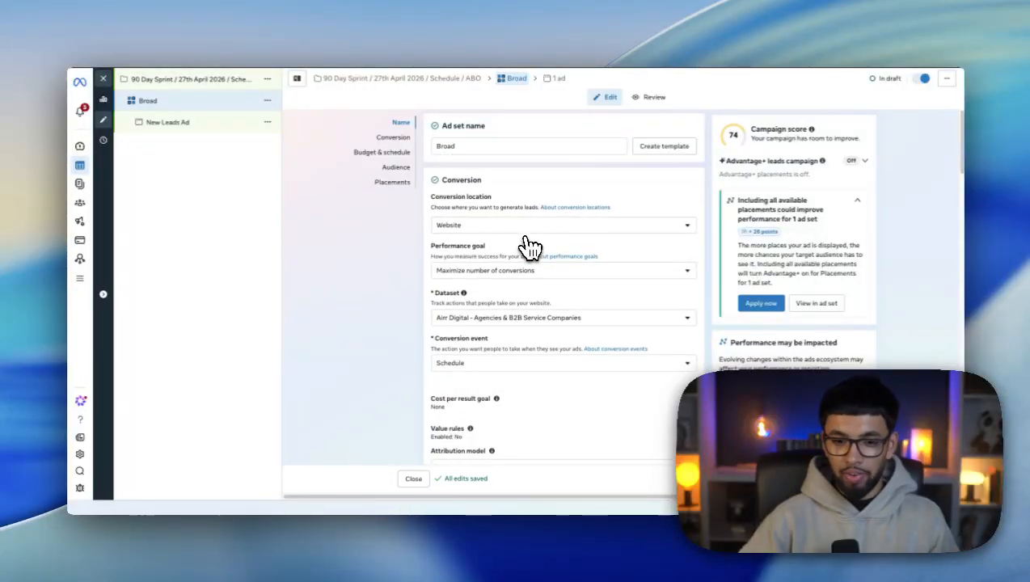
pyautogui.scroll(-5, 524, 239)
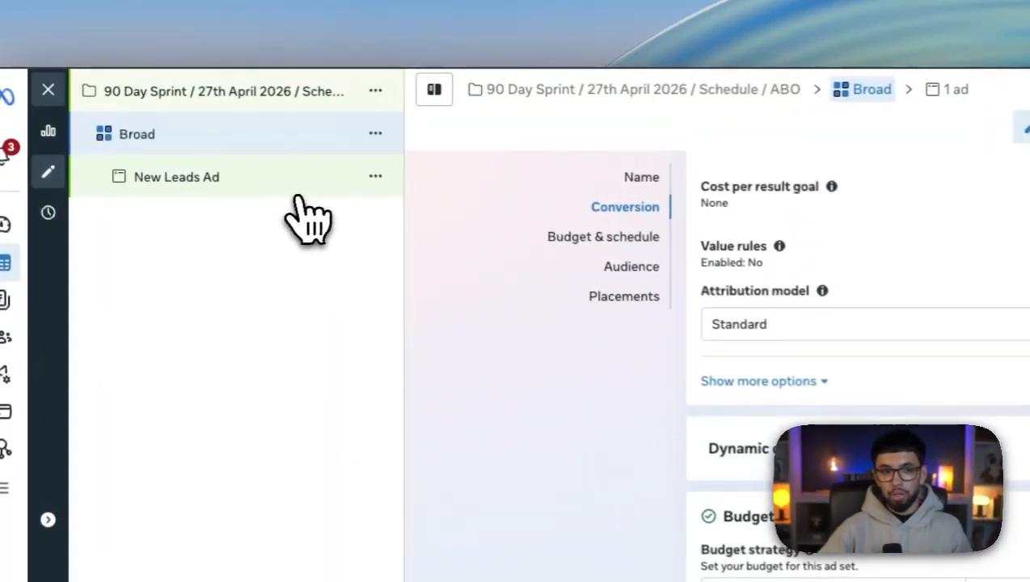
pyautogui.click(300, 197)
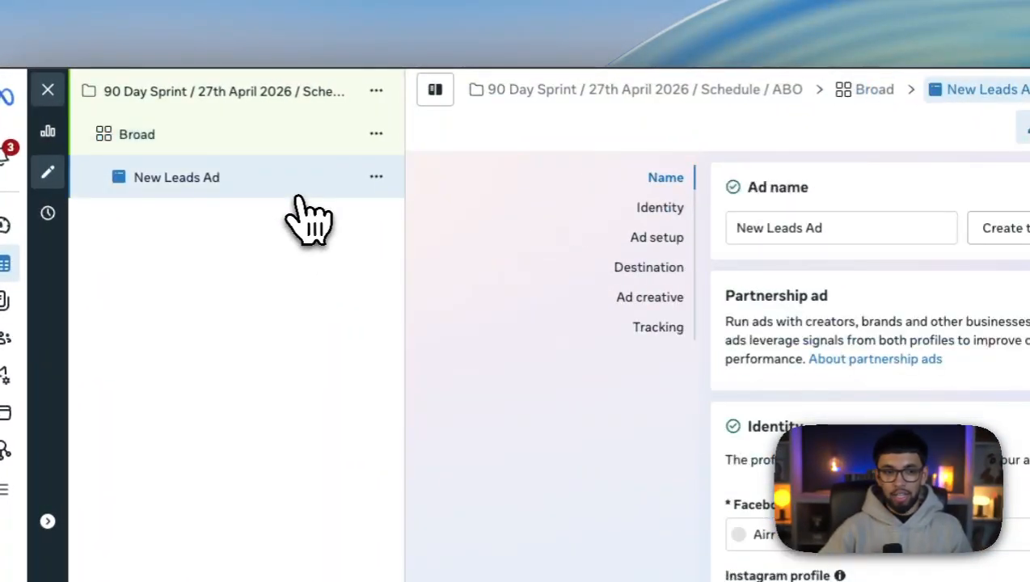
pyautogui.tripleClick(856, 222)
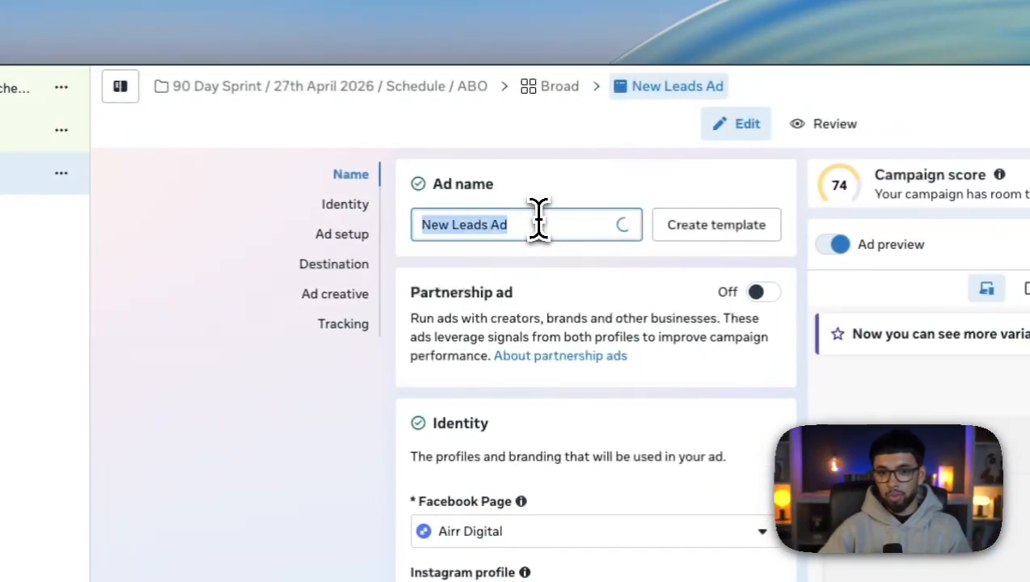
pyautogui.write('Ad 1')
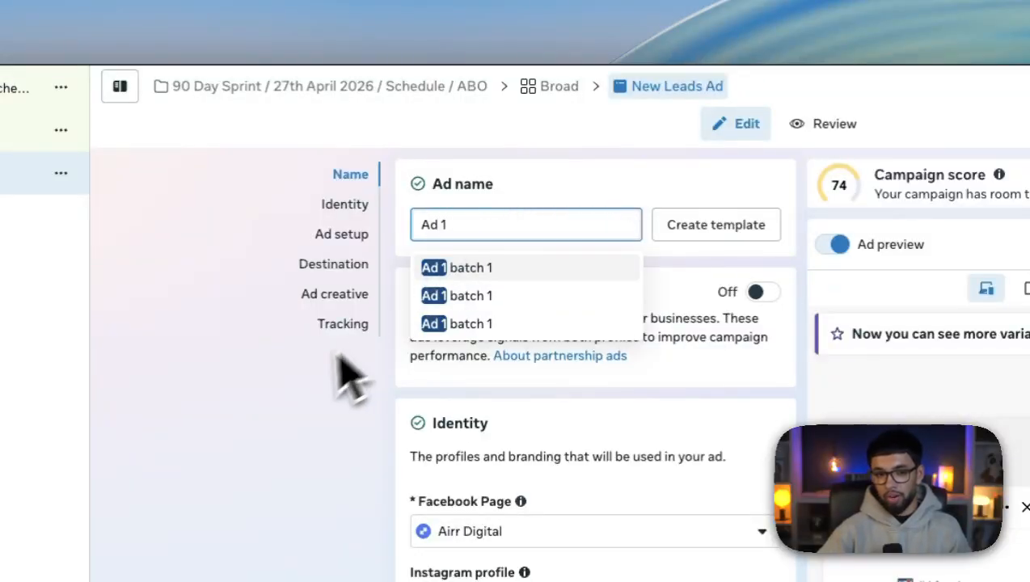
pyautogui.click(306, 396)
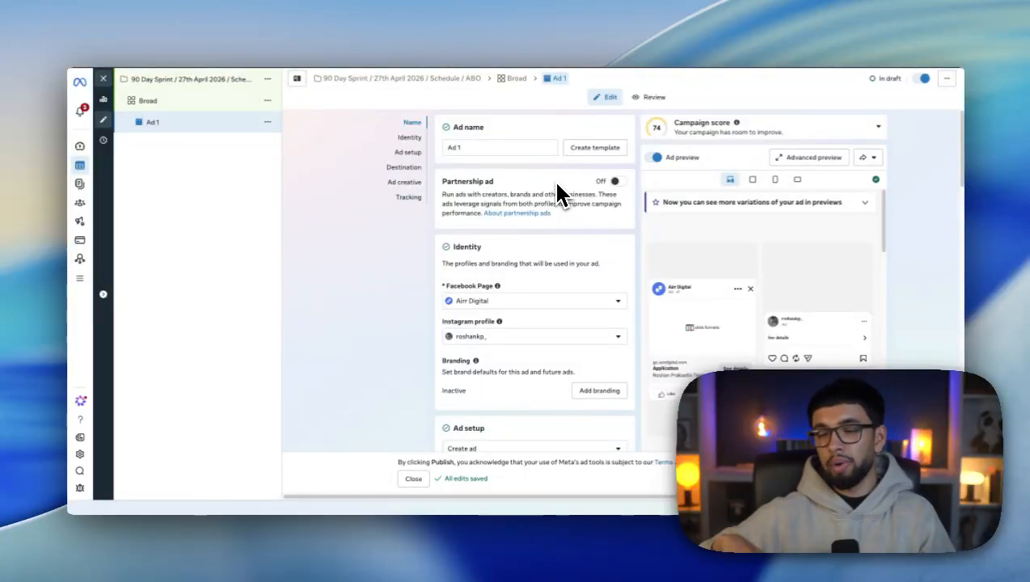
# Check the ad's Facebook Page and Instagram profile and the ad setup choices, keeping Create ad
pyautogui.scroll(-1, 457, 267)
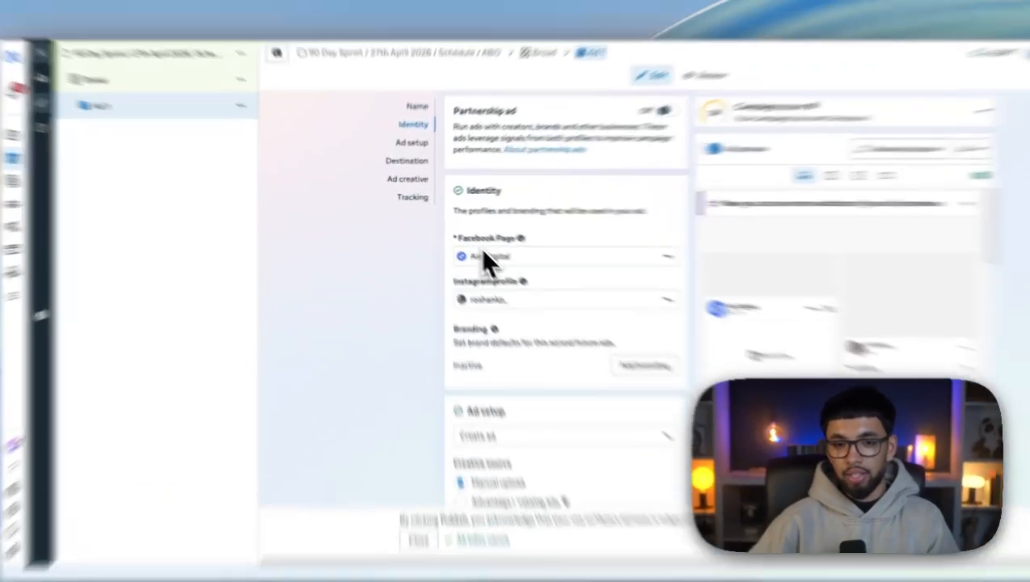
pyautogui.click(465, 246)
pyautogui.click(429, 253)
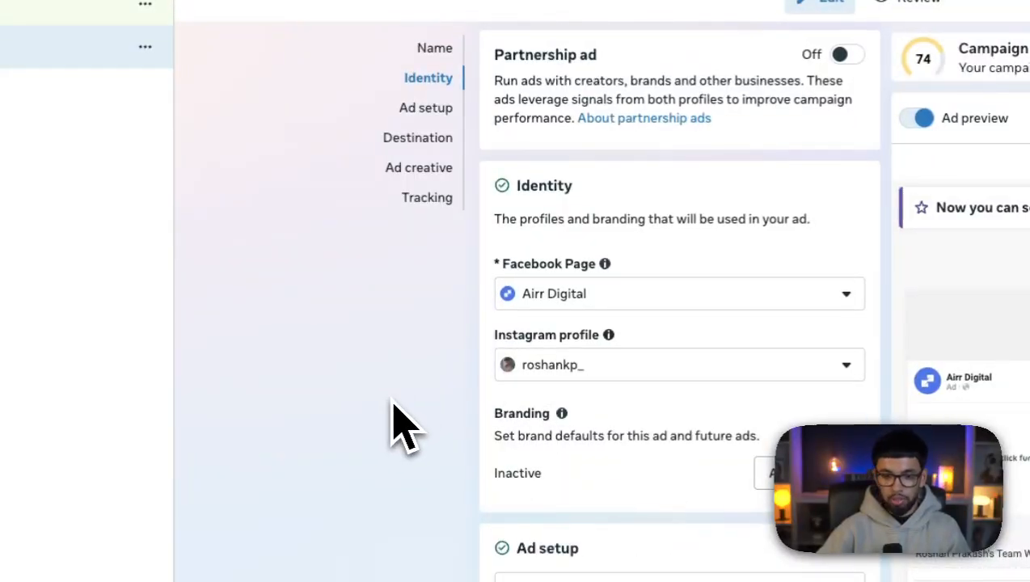
pyautogui.scroll(-5, 402, 427)
pyautogui.click(548, 222)
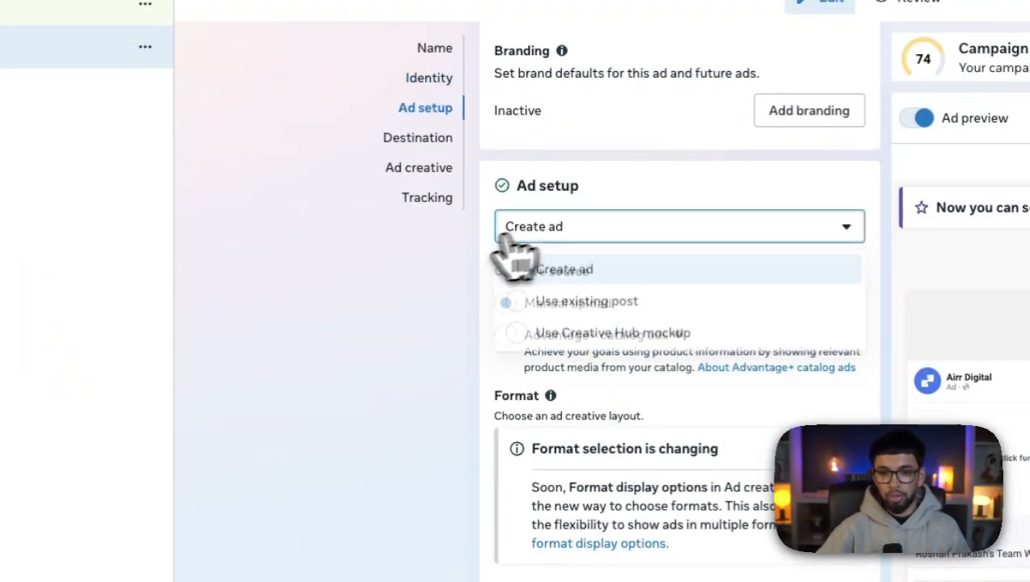
pyautogui.click(459, 249)
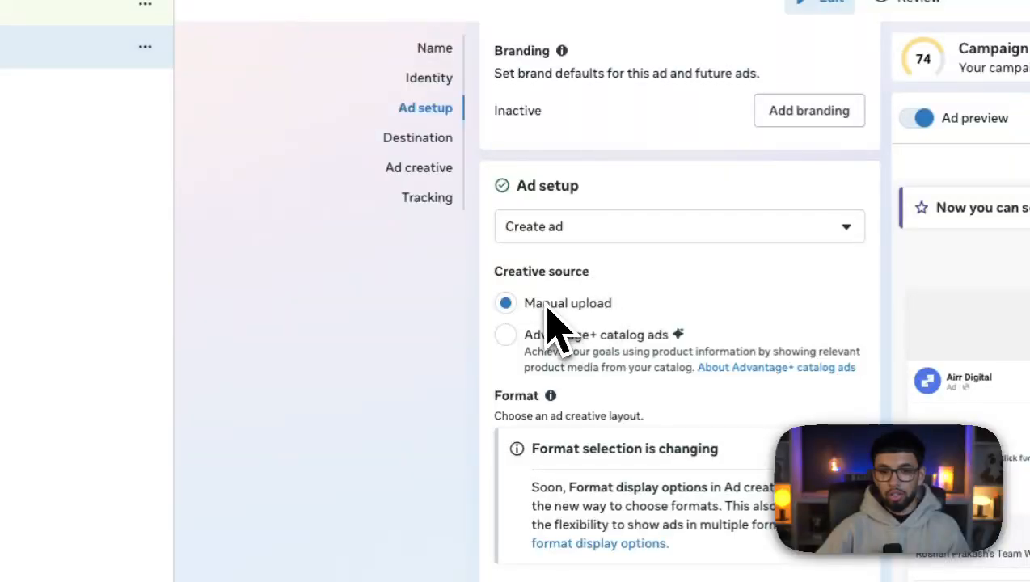
# Turn off Multi-advertiser ads for Ad 1, keeping the Single image or video format
pyautogui.scroll(-3, 578, 356)
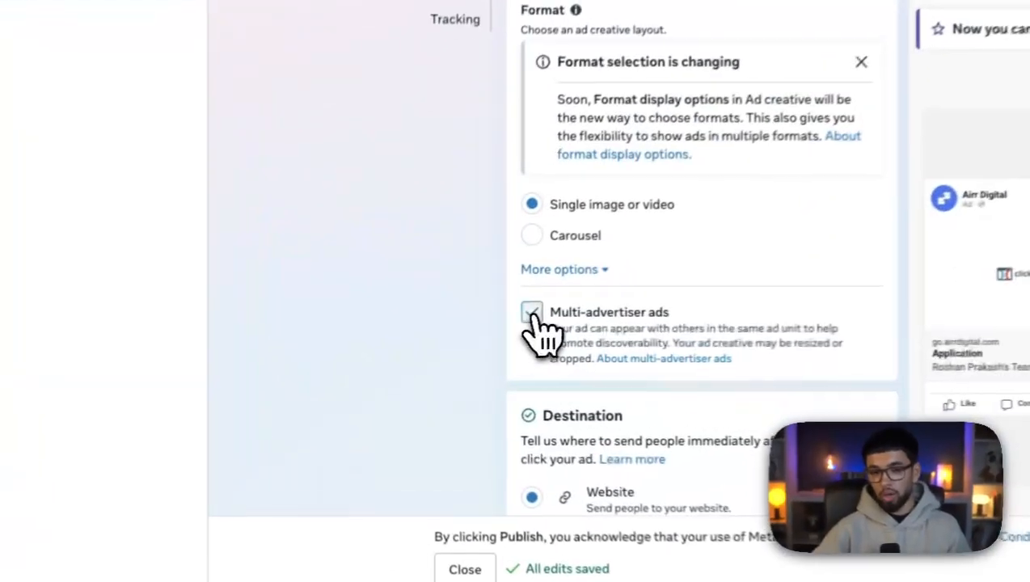
pyautogui.click(449, 350)
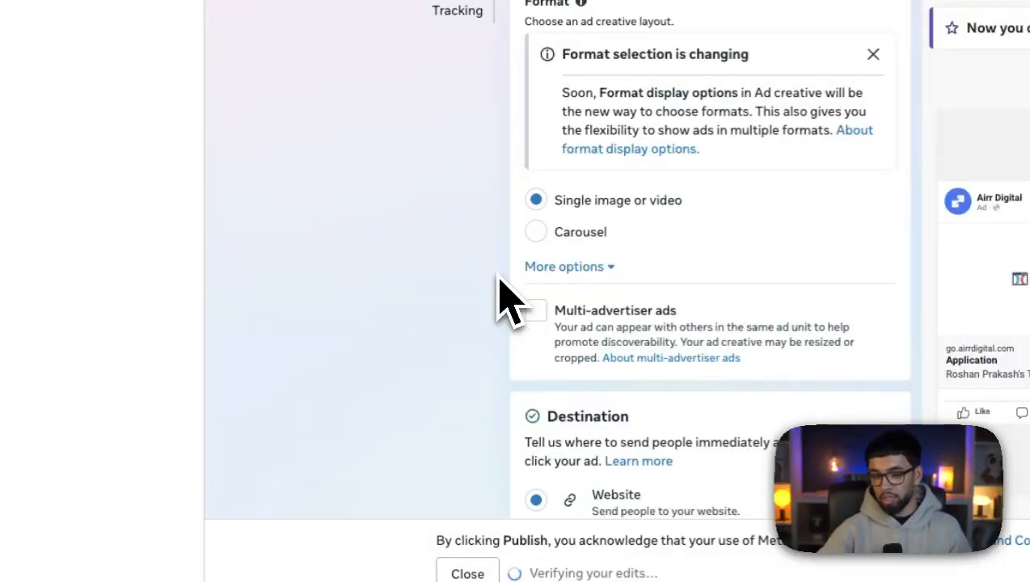
# Keep the Website destination with no browser add-on for Ad 1 and start setting up a video ad creative
pyautogui.scroll(-3, 499, 279)
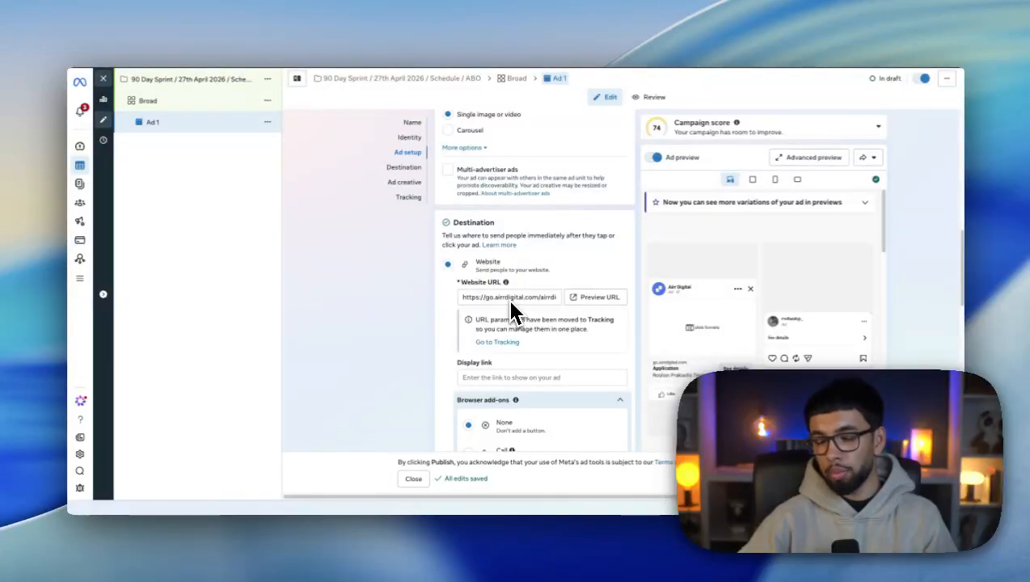
pyautogui.scroll(-2, 534, 306)
pyautogui.scroll(-1, 427, 306)
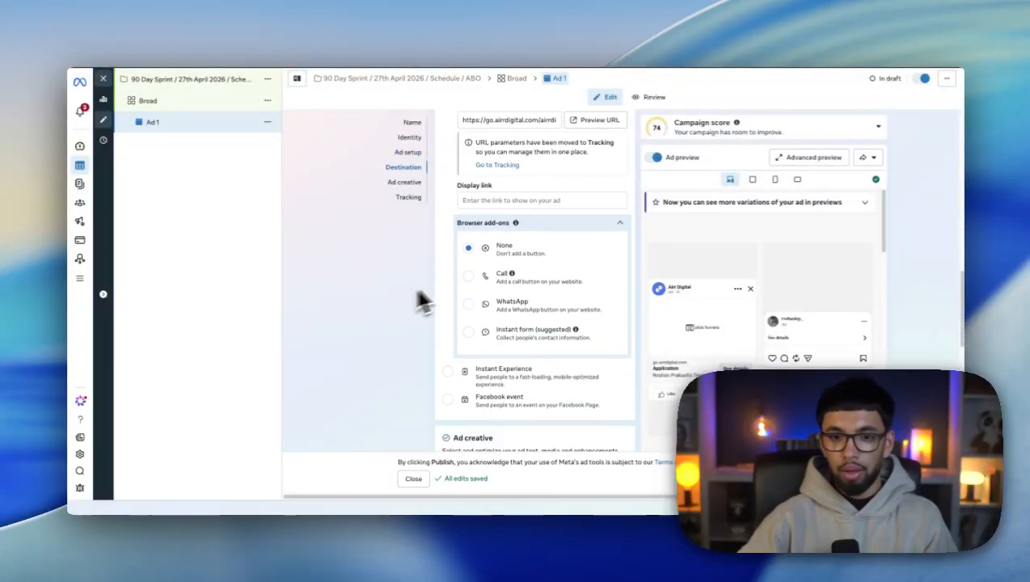
pyautogui.scroll(-3, 477, 251)
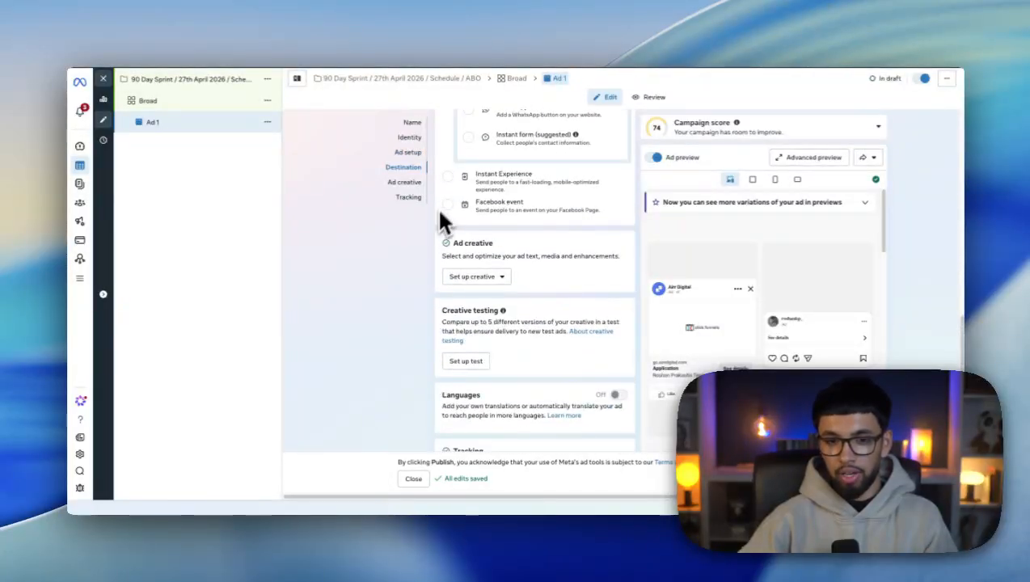
pyautogui.scroll(-2, 426, 250)
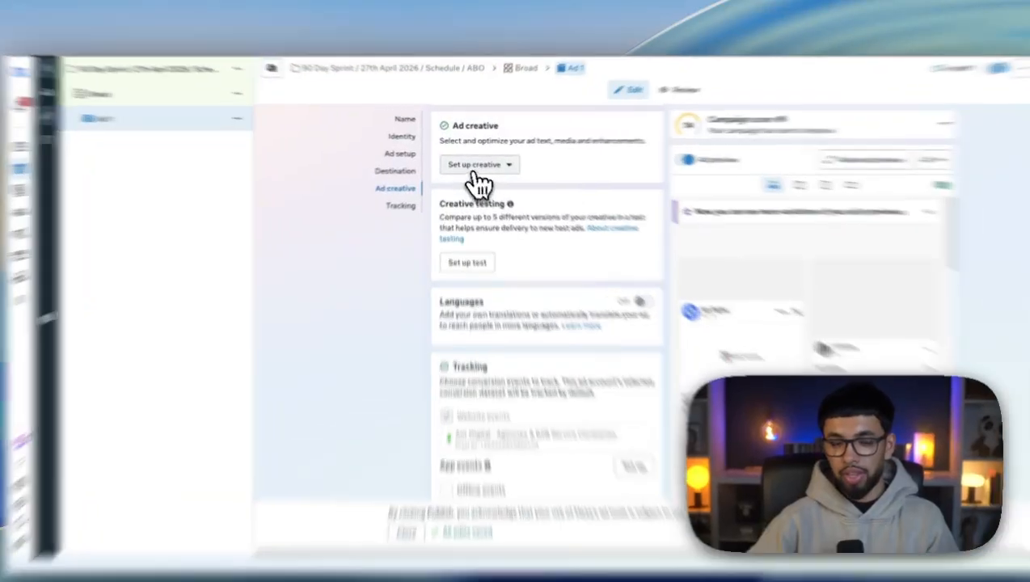
pyautogui.click(474, 165)
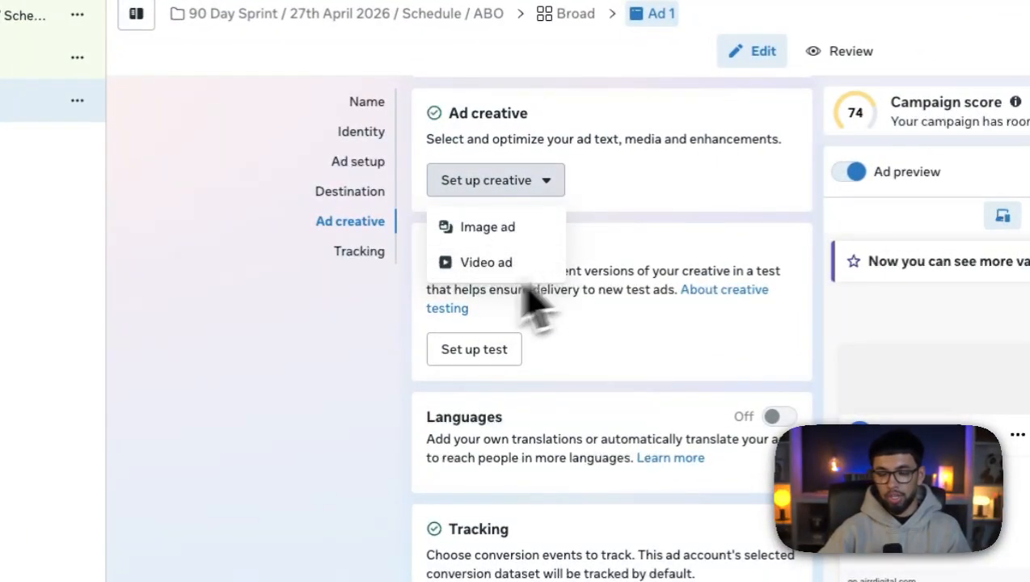
pyautogui.click(479, 265)
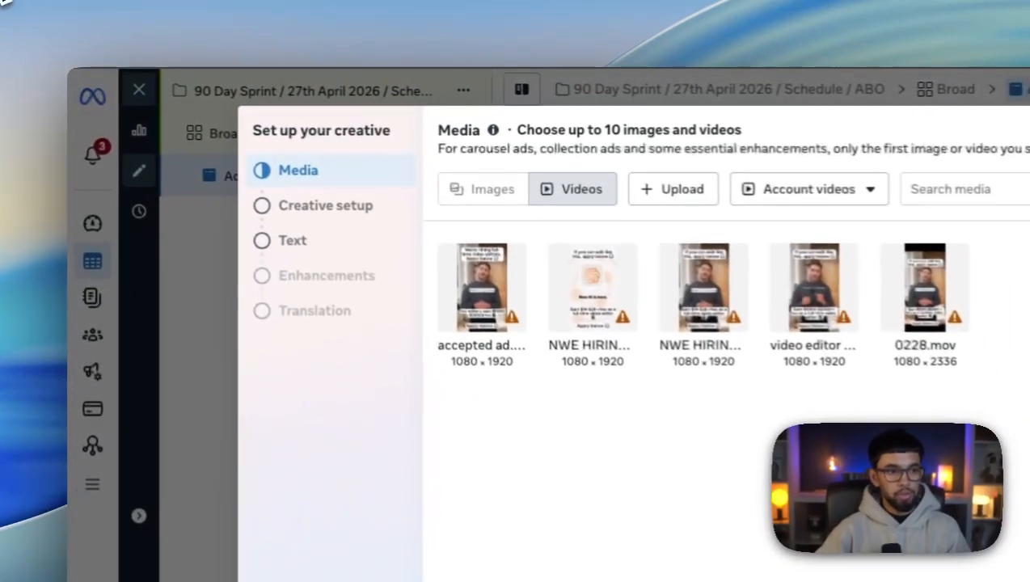
# Add the video "Ad 8 (1).mp4" as the ad's media and proceed through Creative setup with site links off
pyautogui.moveTo(1025, 311); pyautogui.dragTo(600, 393)
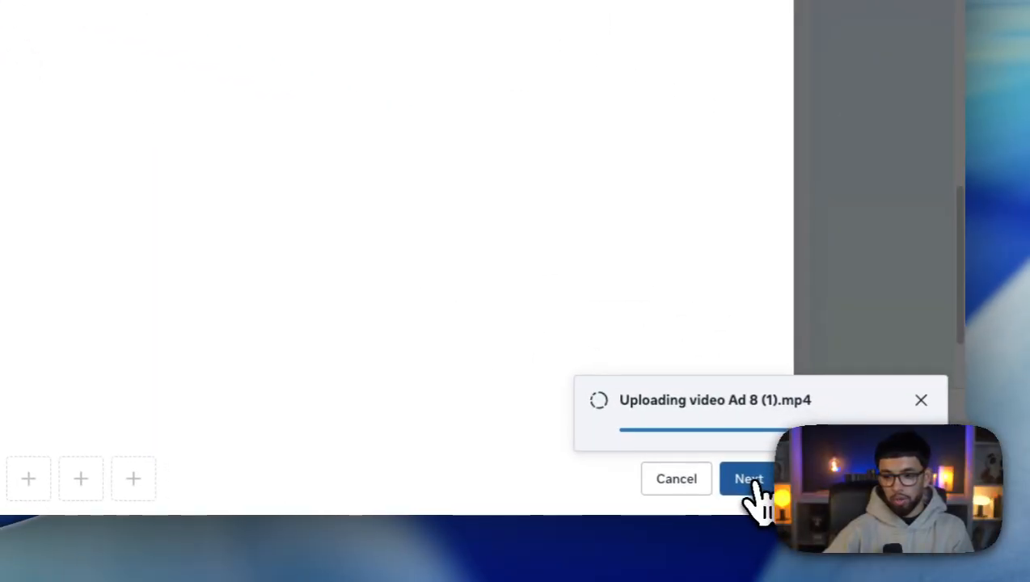
pyautogui.click(750, 481)
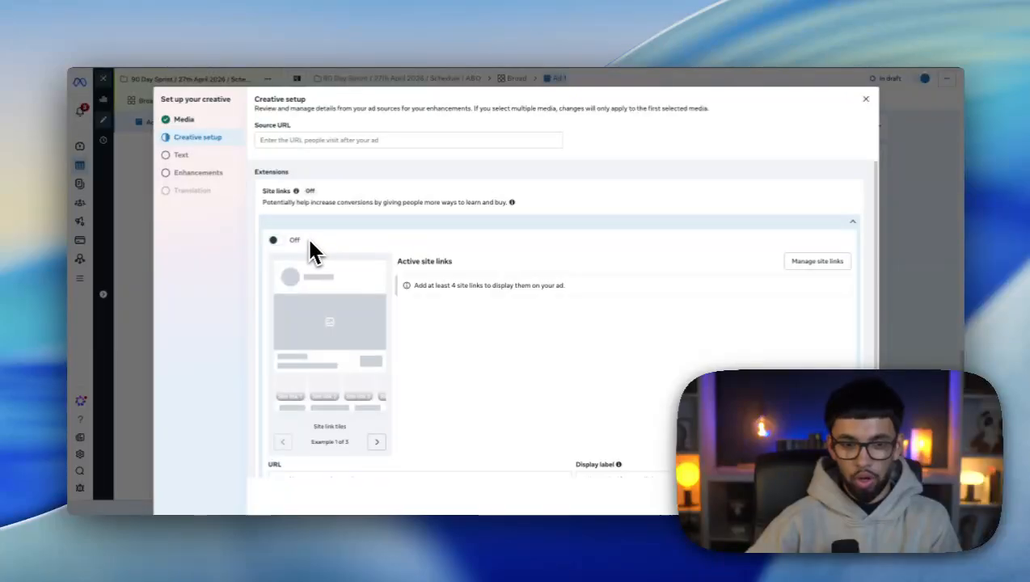
pyautogui.scroll(-2, 324, 211)
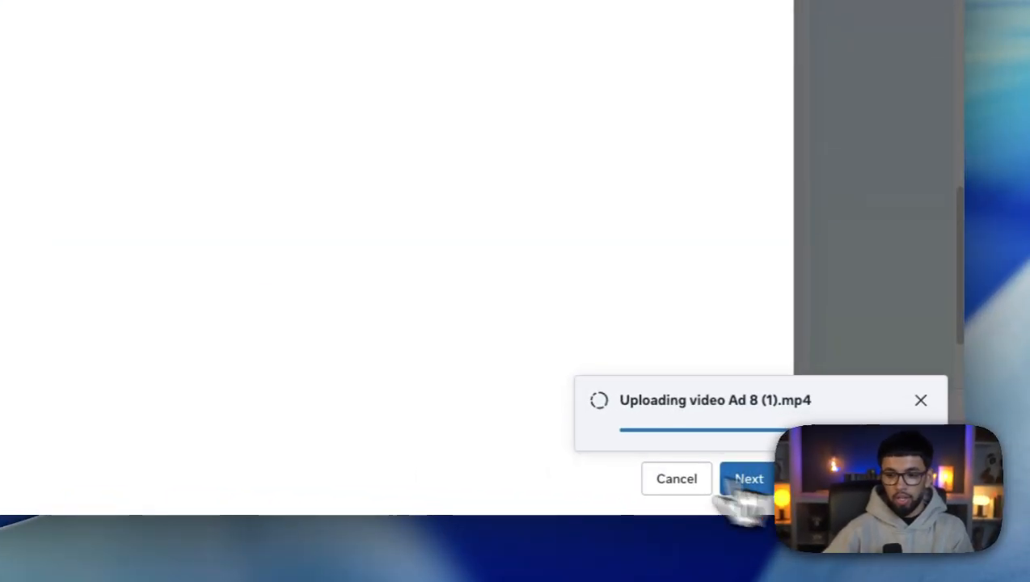
pyautogui.click(853, 495)
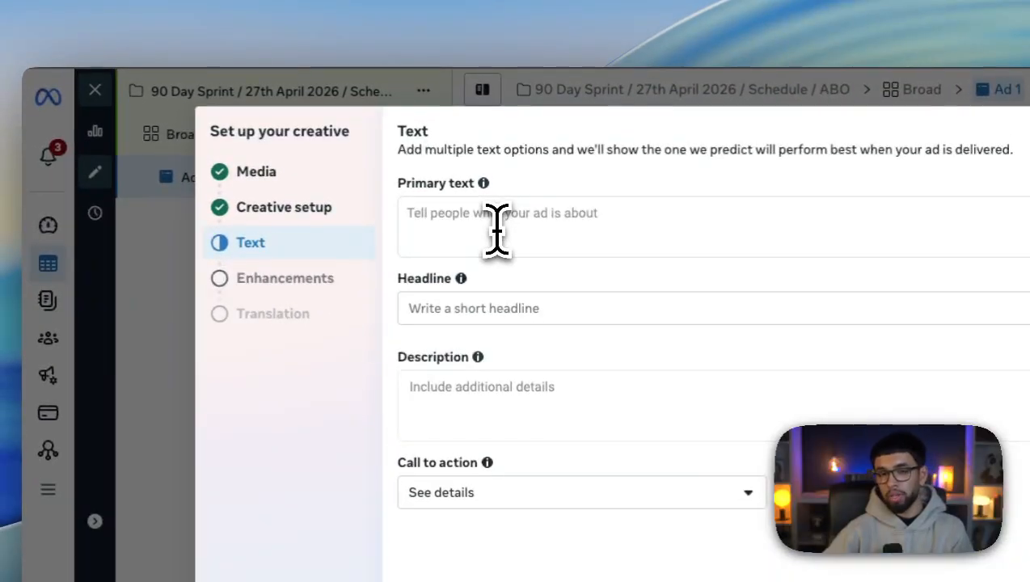
# Enter "Test" as the ad's primary text, headline and description
pyautogui.click(494, 224)
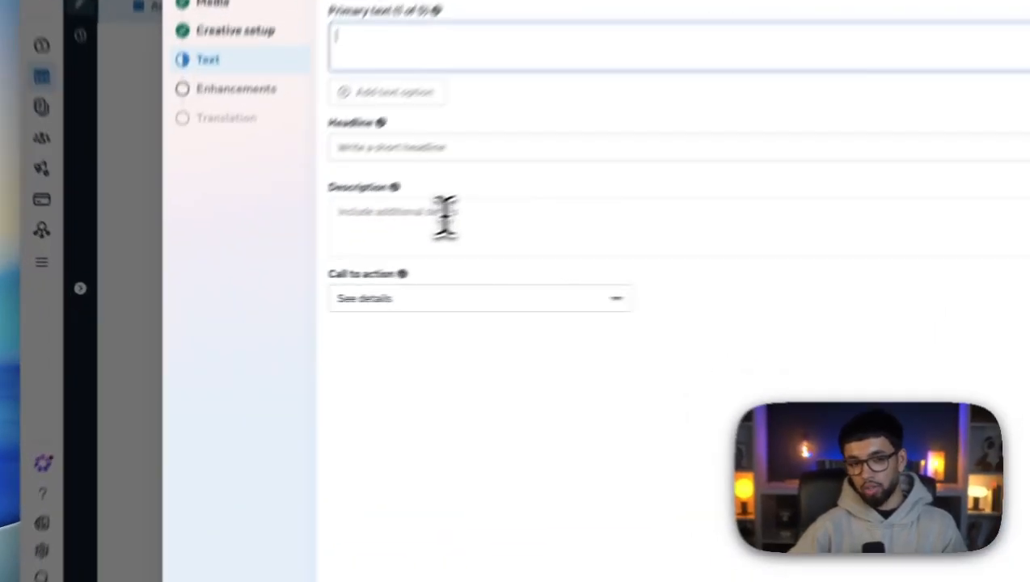
pyautogui.click(324, 249)
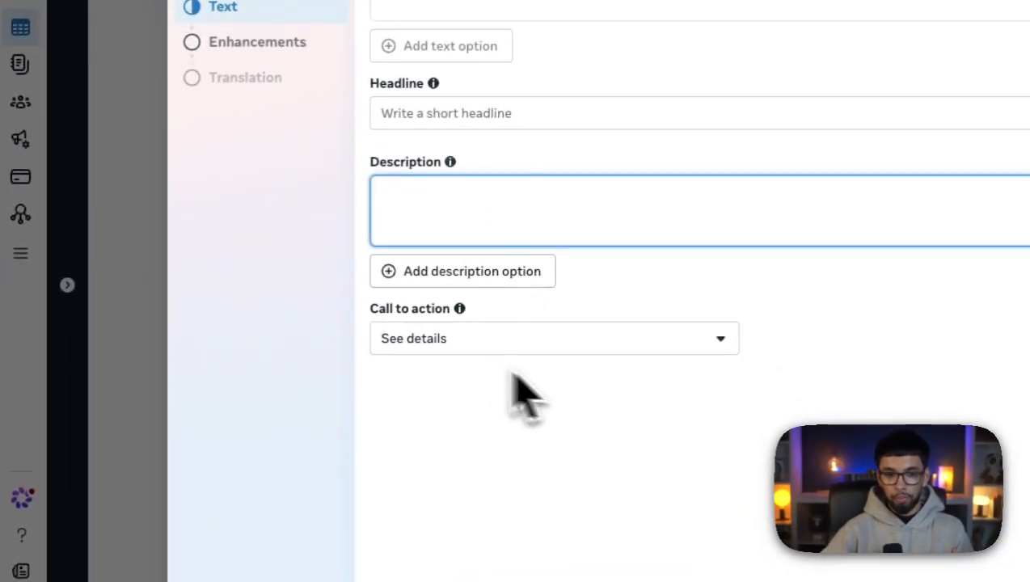
pyautogui.click(511, 185)
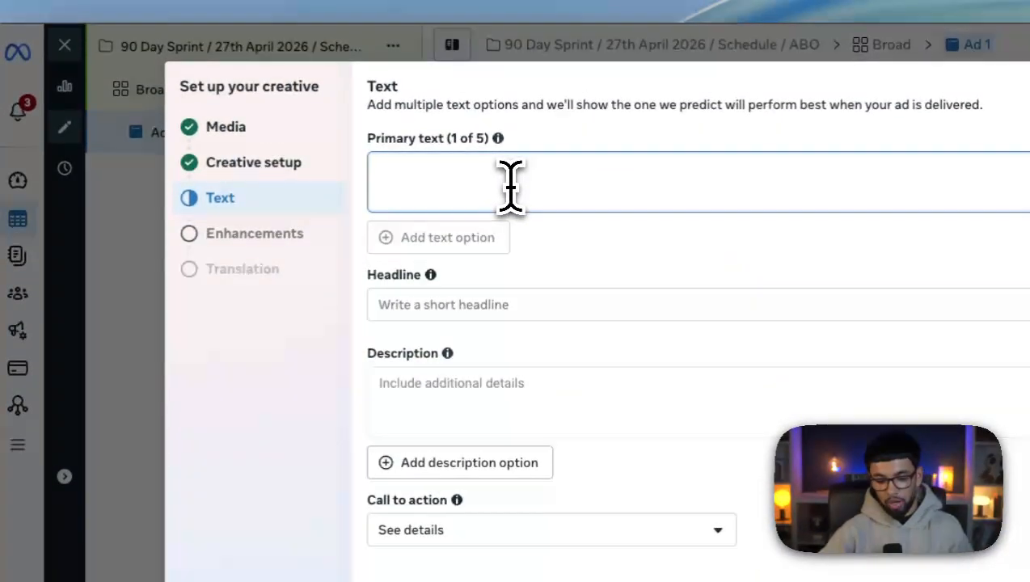
pyautogui.write('Te')
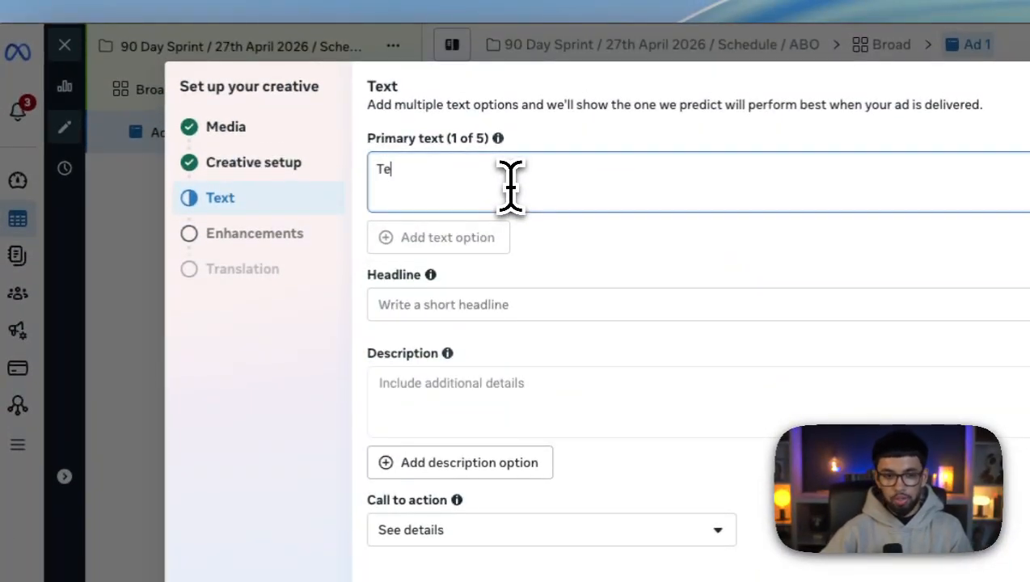
pyautogui.write('st')
pyautogui.click(471, 306)
pyautogui.write('Test')
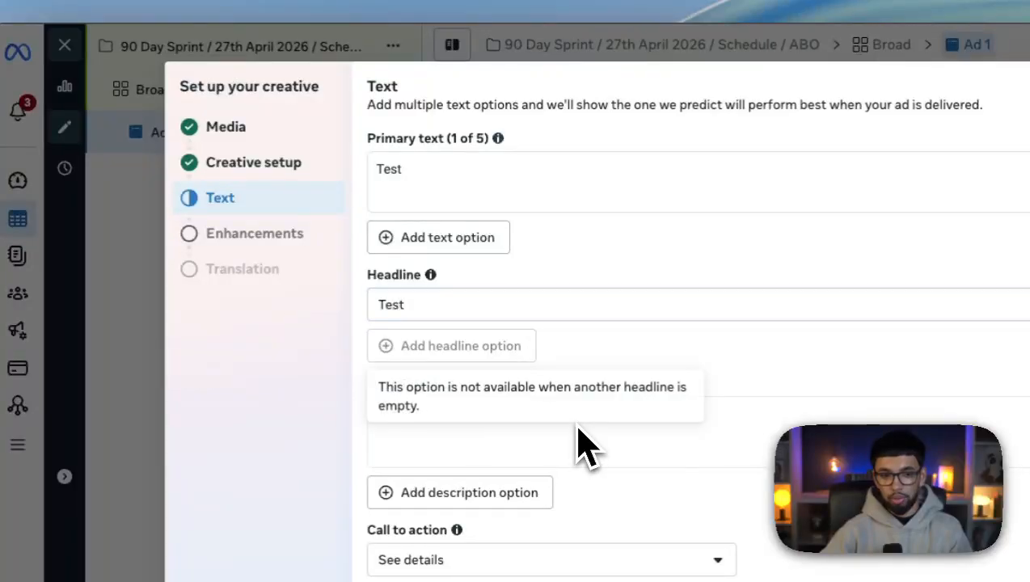
pyautogui.click(579, 433)
pyautogui.write('Test')
# Set the call to action to Learn more and continue to the creative enhancements
pyautogui.click(530, 566)
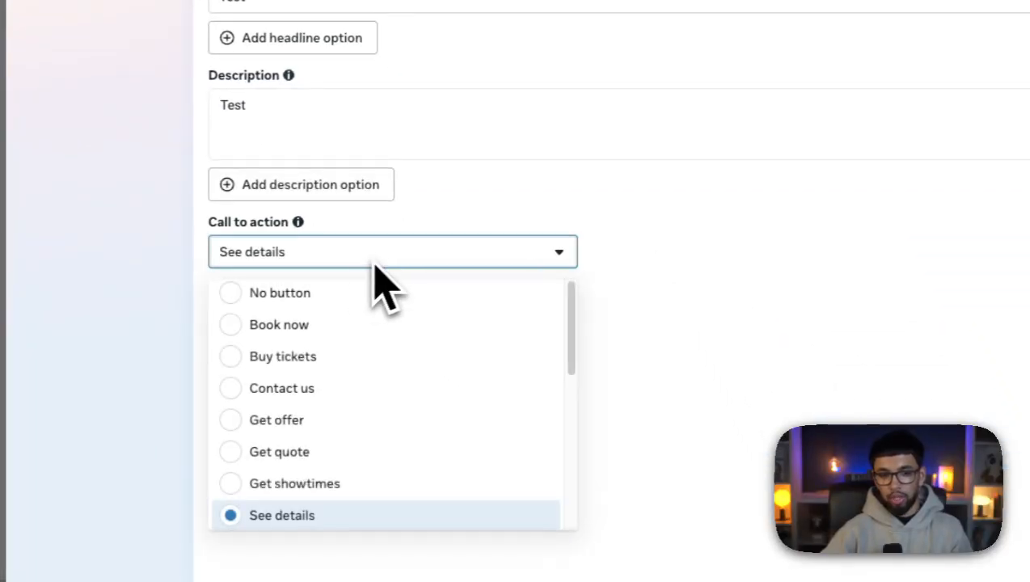
pyautogui.scroll(-3, 334, 445)
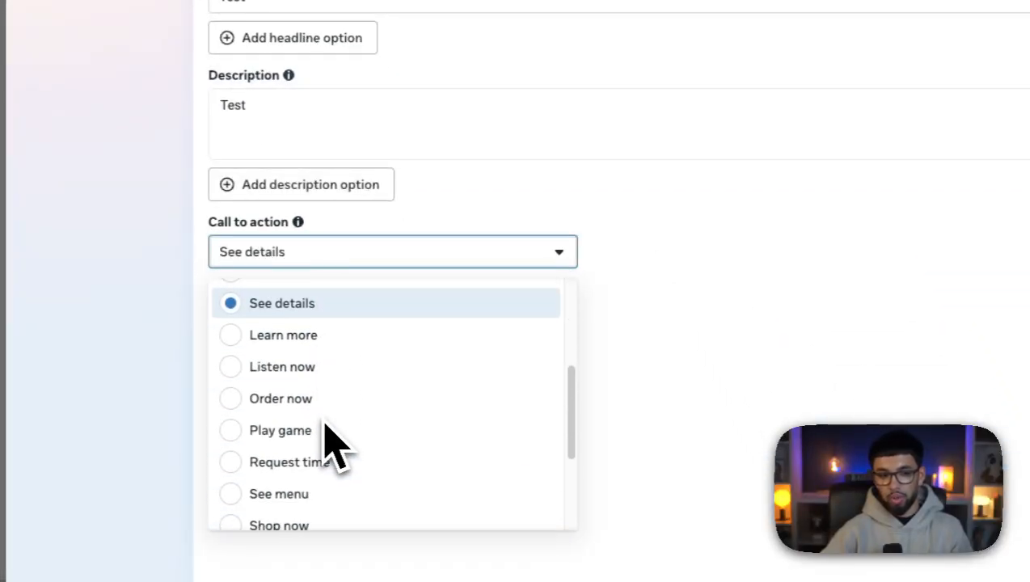
pyautogui.click(320, 336)
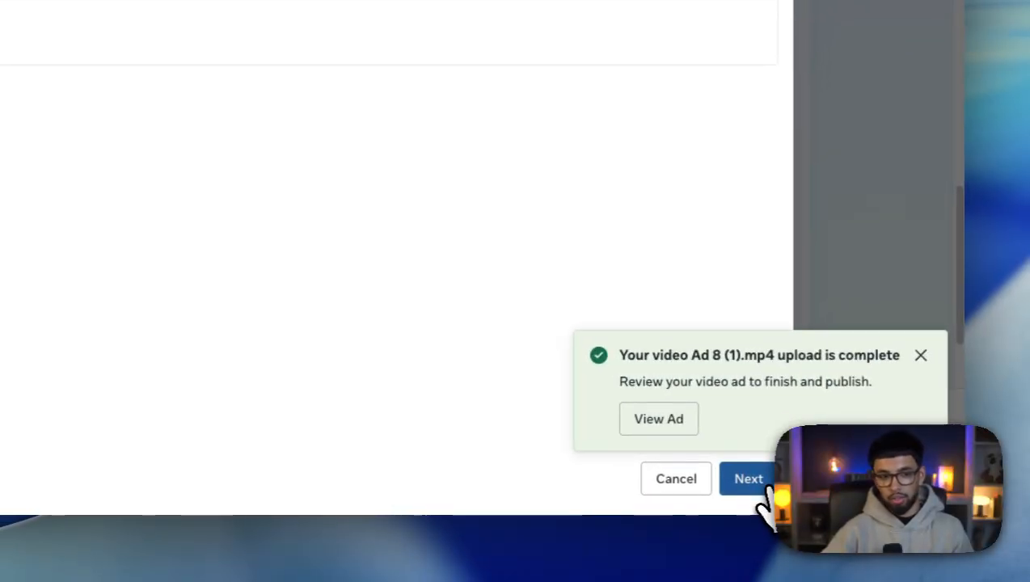
pyautogui.click(761, 485)
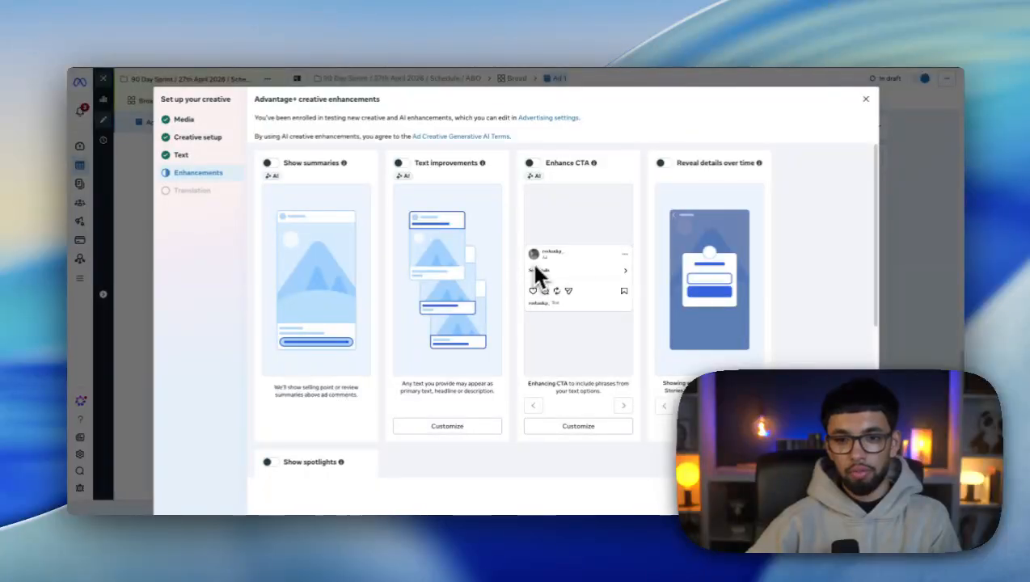
# Check the Advantage+ creative enhancements offered for the video, including Show summaries, Text improvements and Show spotlights
pyautogui.scroll(-5, 379, 284)
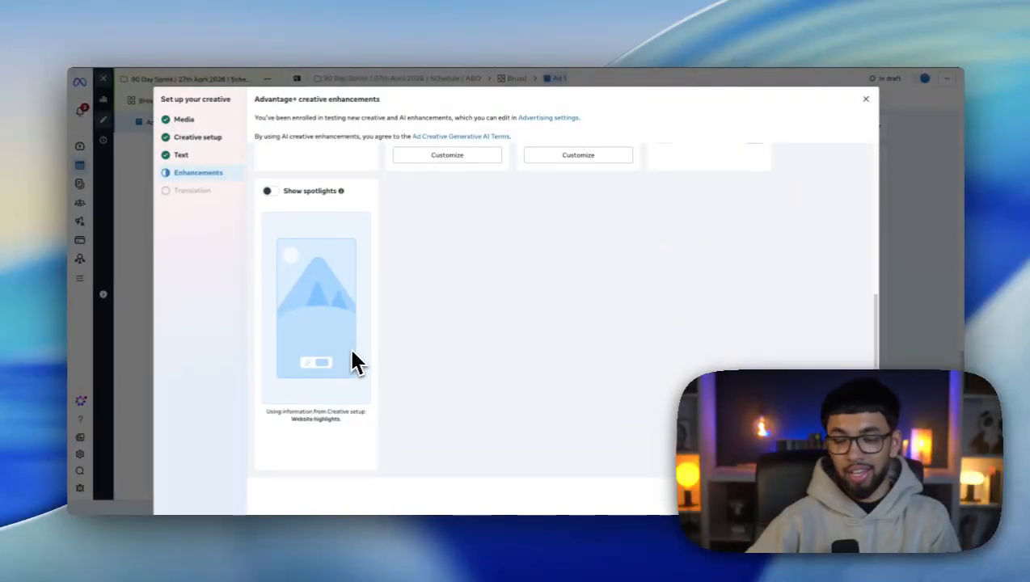
pyautogui.scroll(3, 335, 324)
pyautogui.scroll(-3, 336, 312)
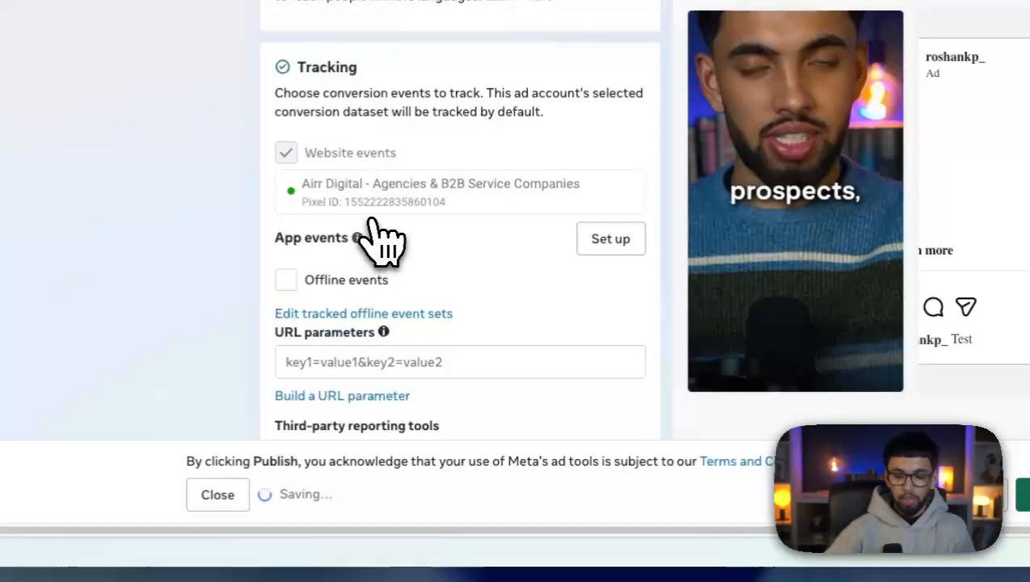
# Review Ad 1's tracking, media, text, call to action and Advantage+ creative enhancement settings
pyautogui.scroll(10, 379, 242)
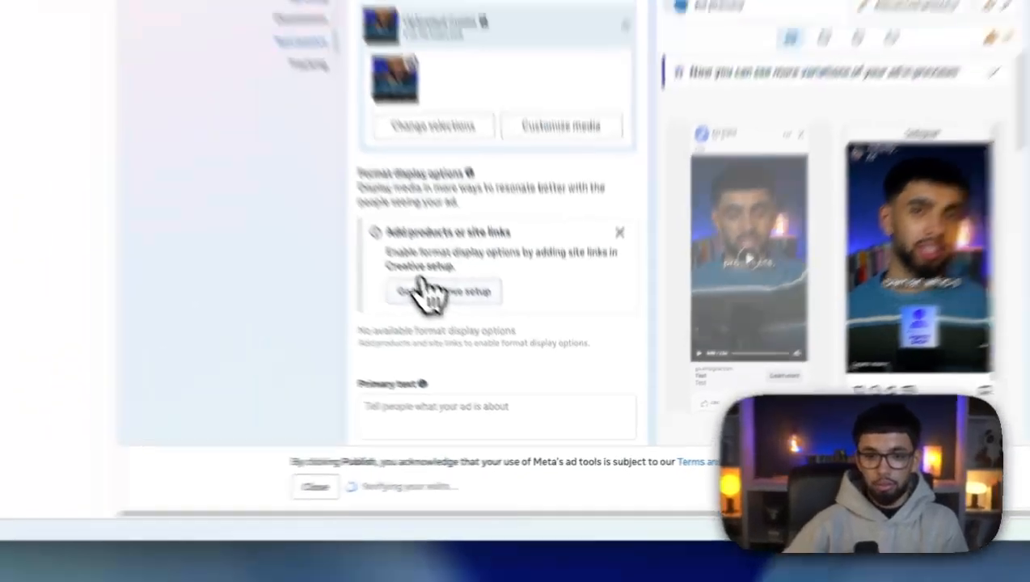
pyautogui.scroll(3, 477, 155)
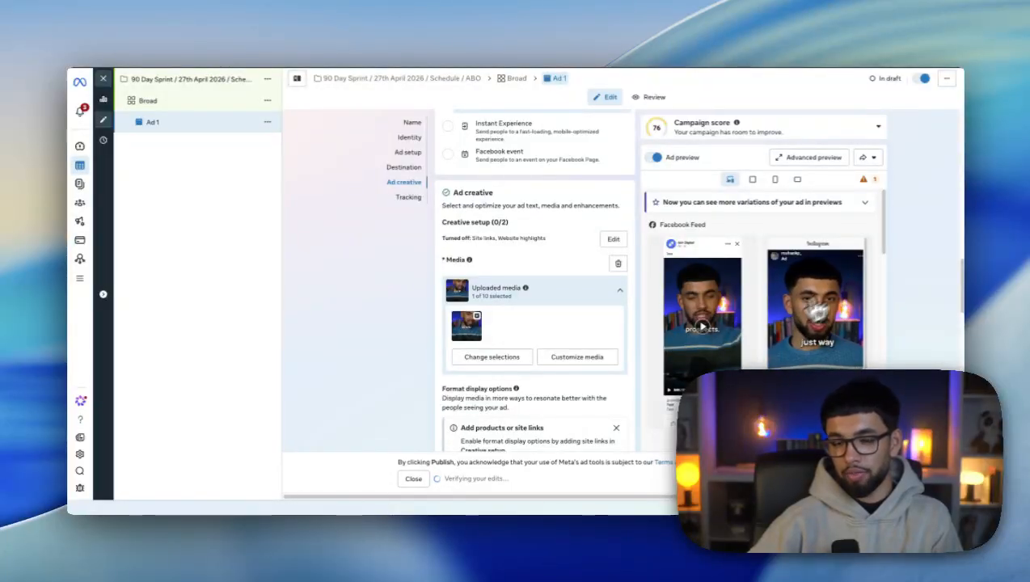
pyautogui.scroll(-3, 458, 240)
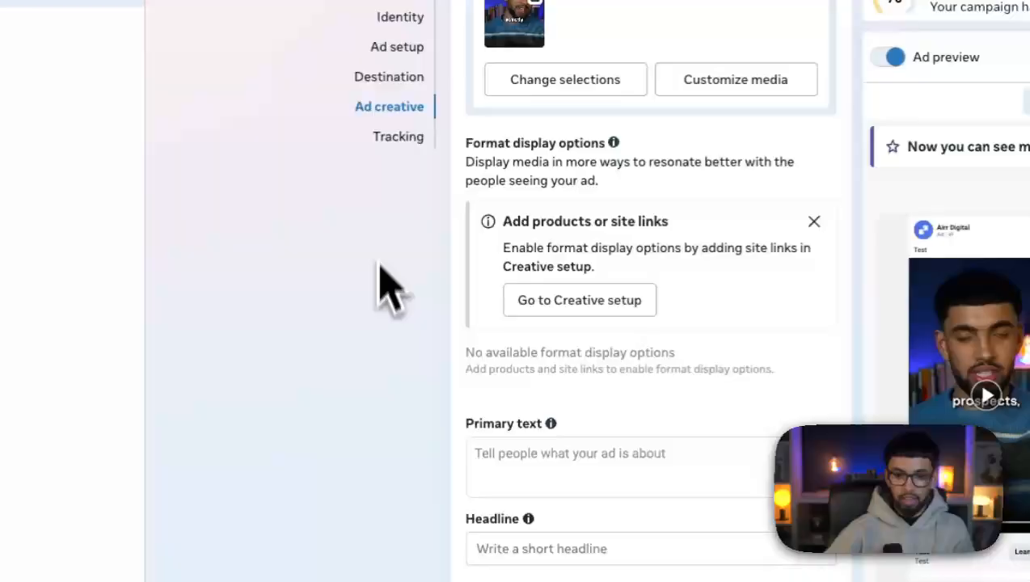
pyautogui.scroll(-3, 396, 324)
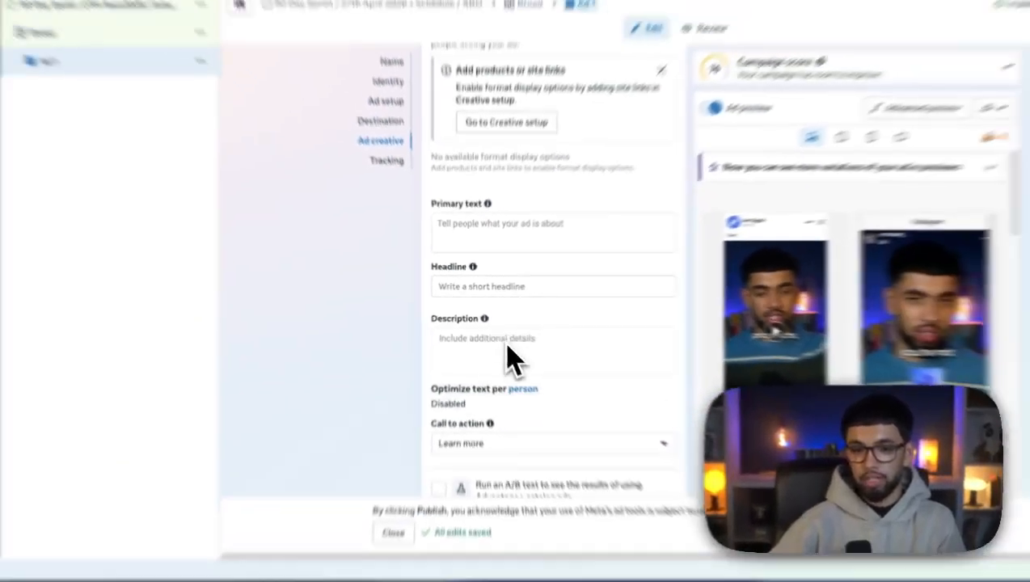
pyautogui.scroll(-1, 486, 380)
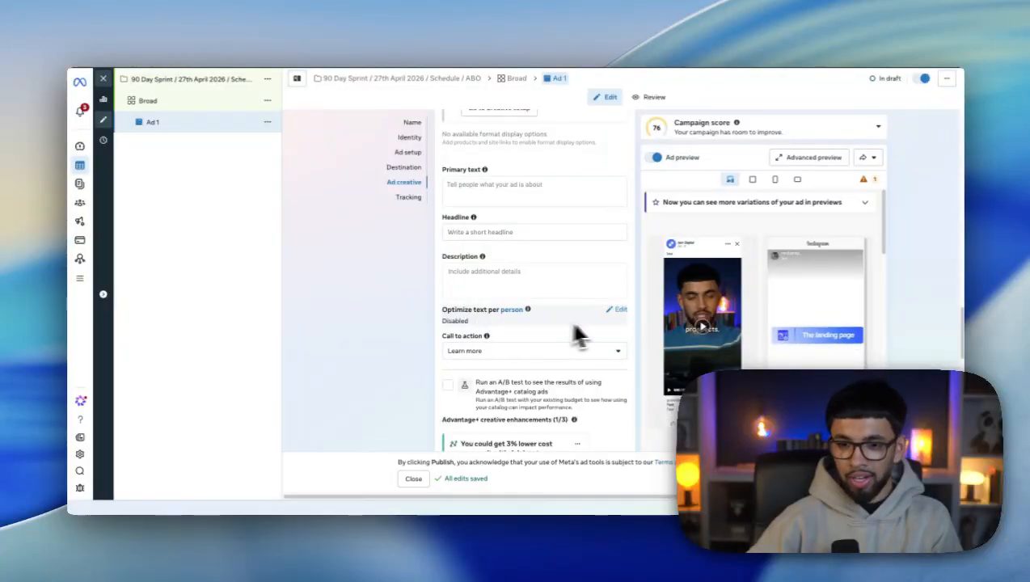
pyautogui.scroll(-1, 607, 316)
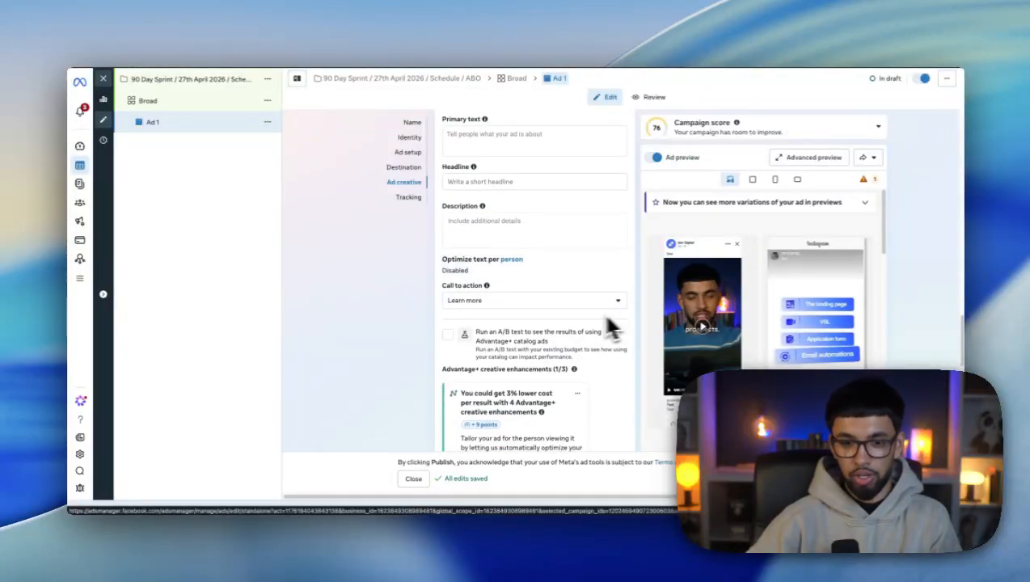
pyautogui.scroll(-2, 473, 279)
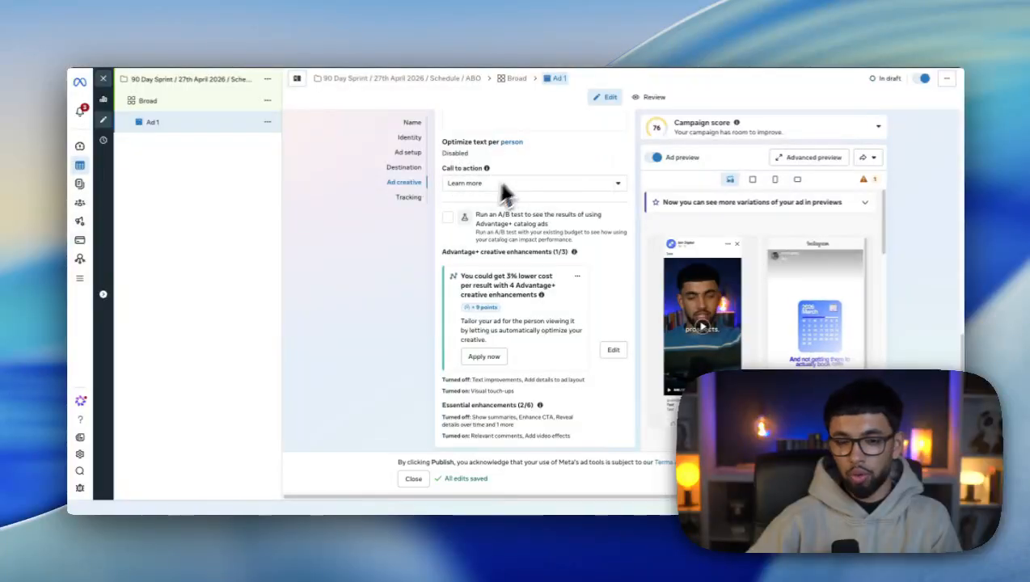
pyautogui.scroll(-3, 417, 319)
pyautogui.scroll(2, 457, 294)
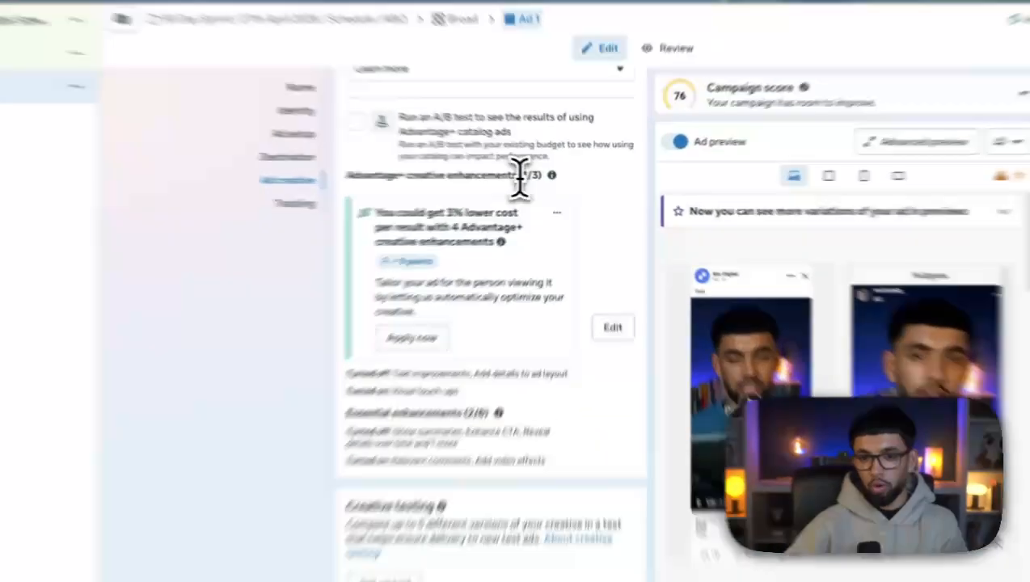
pyautogui.moveTo(553, 181); pyautogui.dragTo(565, 181)
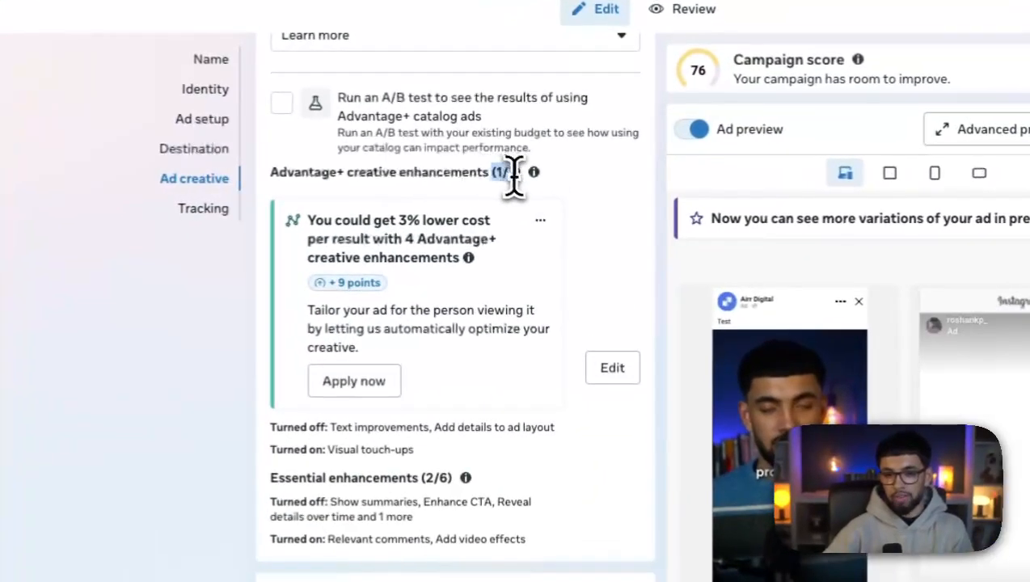
pyautogui.click(598, 263)
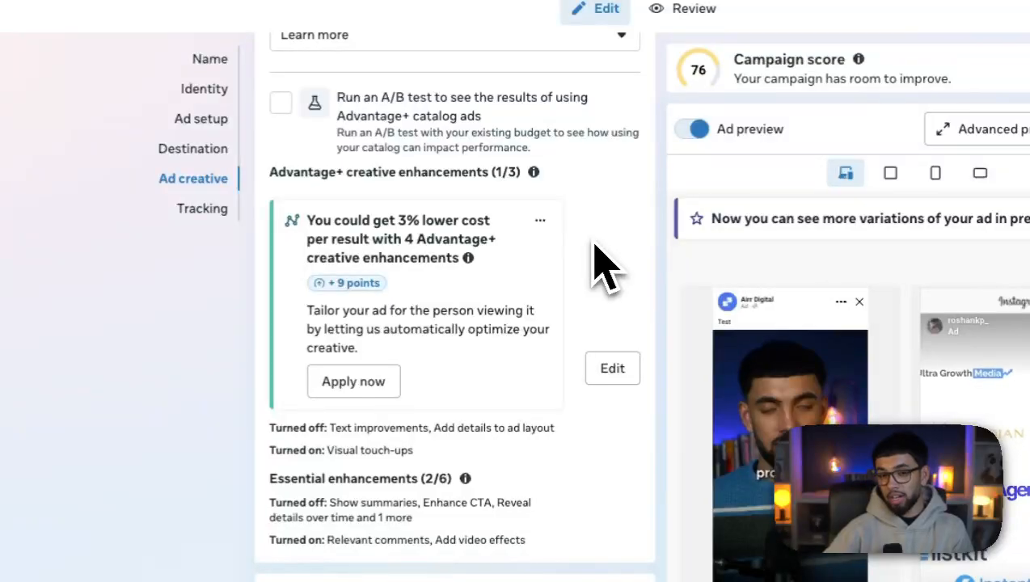
# Turn off the Visual touch-ups, Relevant comments and Add video effects enhancements for Ad 1
pyautogui.click(607, 373)
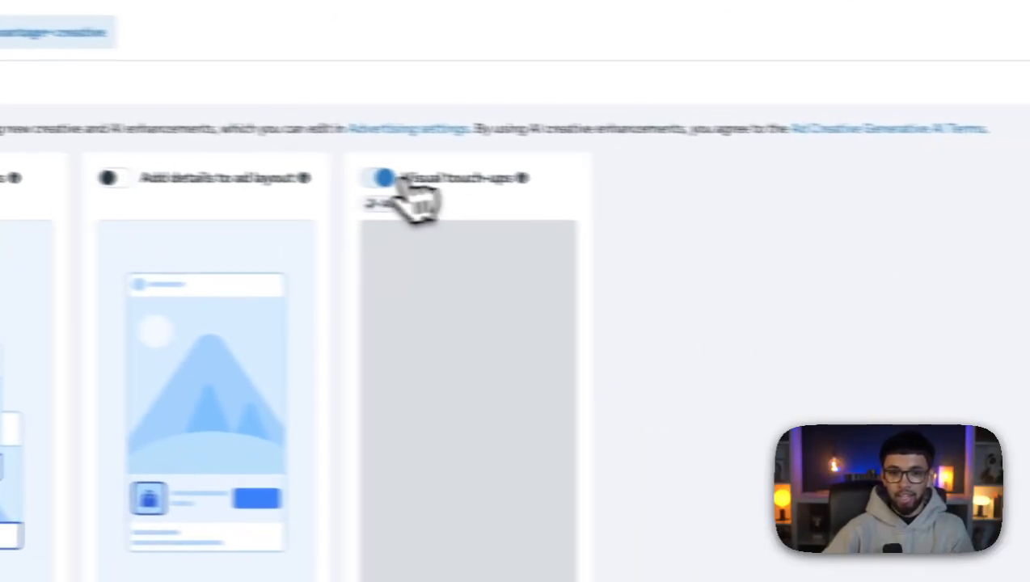
pyautogui.click(101, 218)
pyautogui.scroll(10, 540, 395)
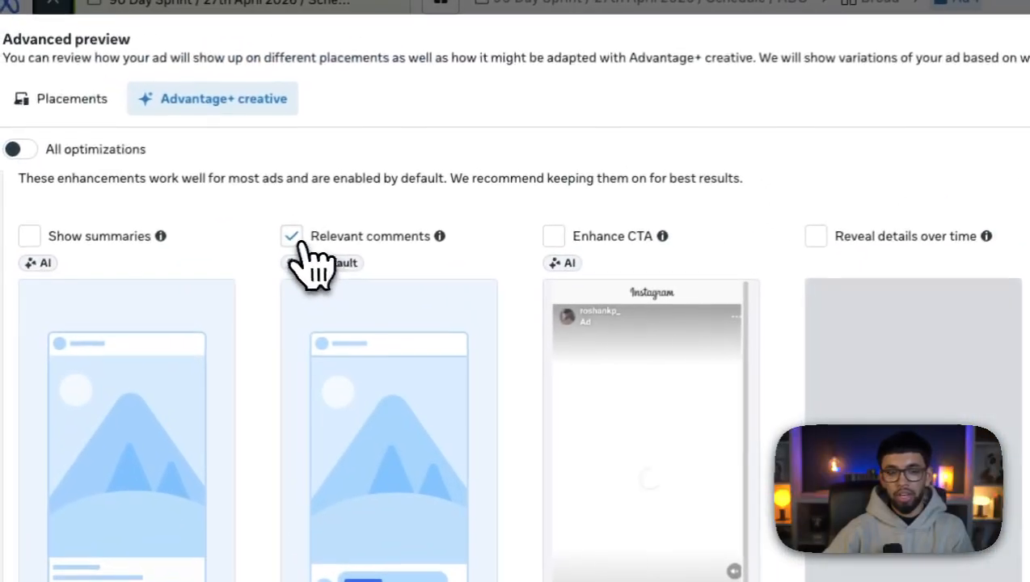
pyautogui.click(293, 237)
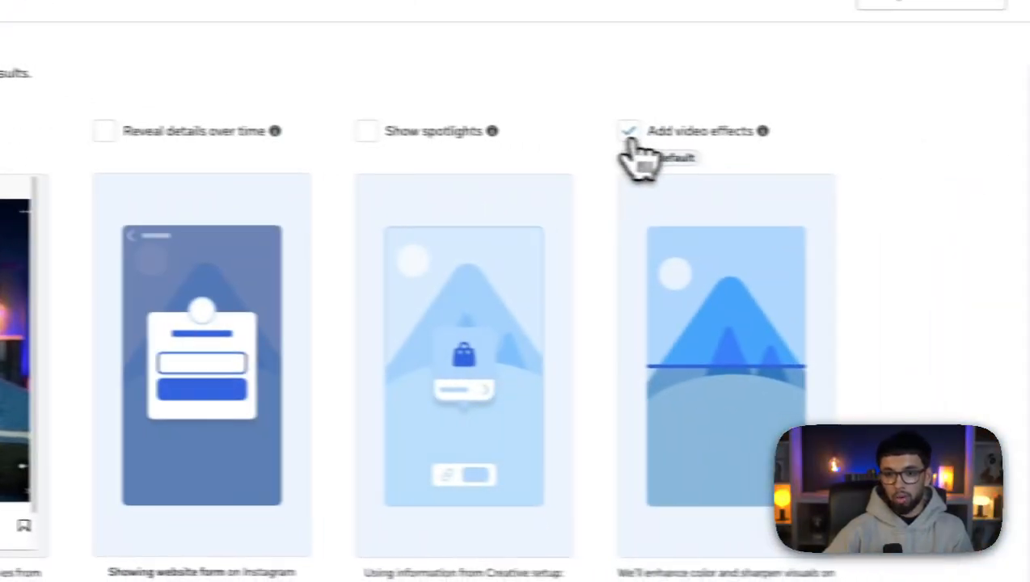
pyautogui.click(628, 132)
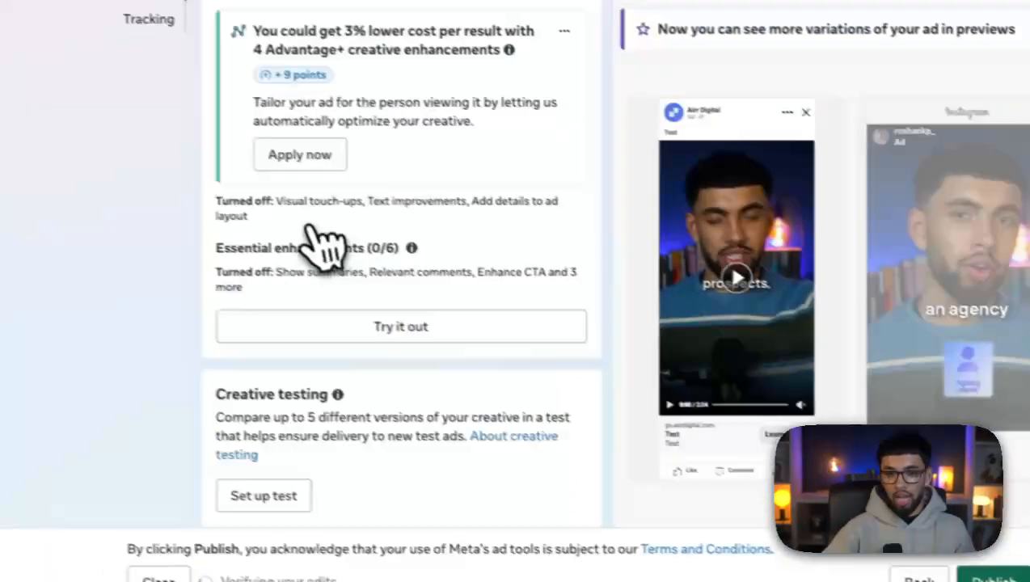
# Review Ad 1's enhancement summary, creative testing, languages and tracking settings, including the URL parameters field
pyautogui.scroll(3, 14, 90)
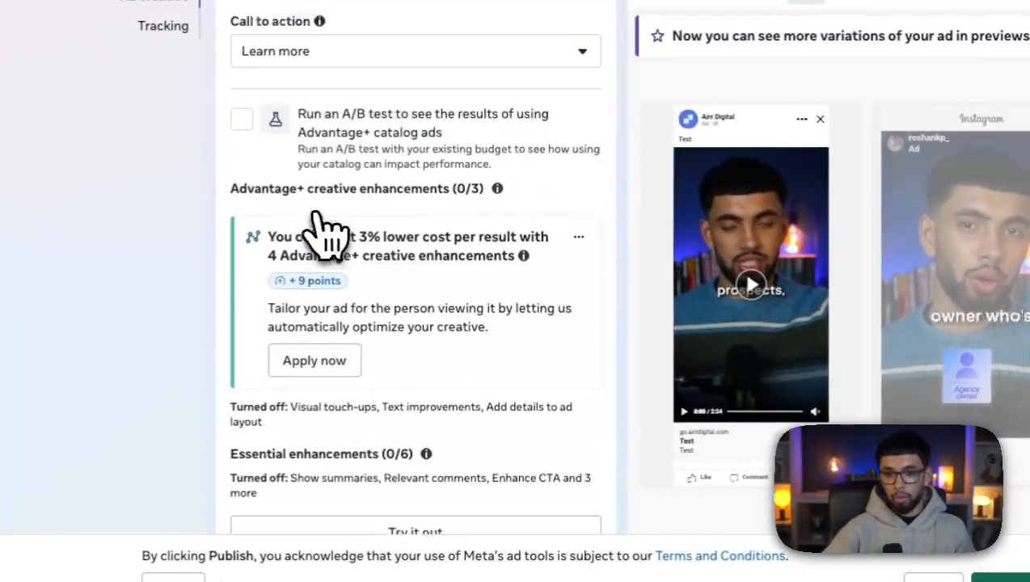
pyautogui.scroll(-5, 548, 376)
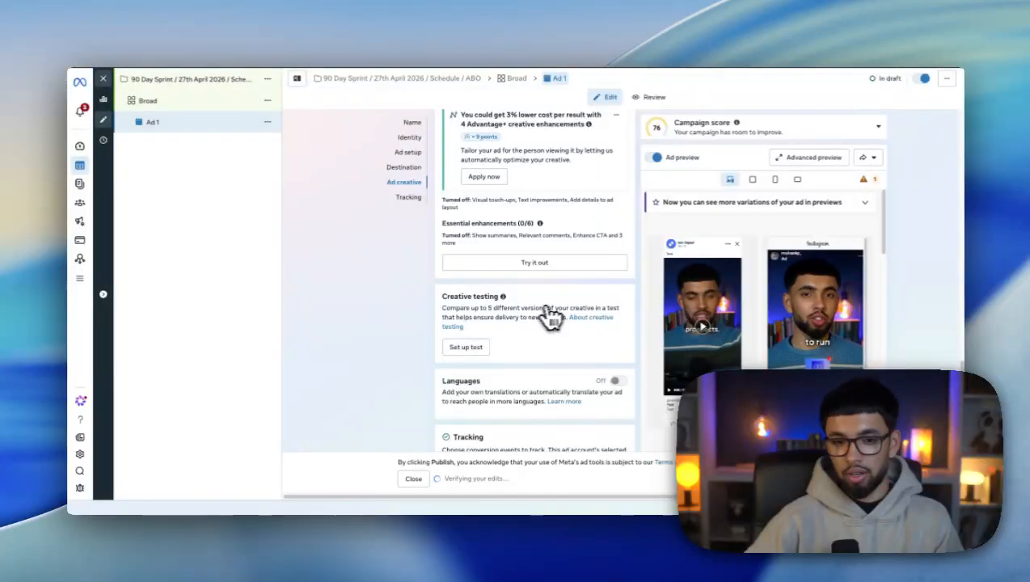
pyautogui.scroll(-2, 534, 303)
pyautogui.scroll(-3, 485, 251)
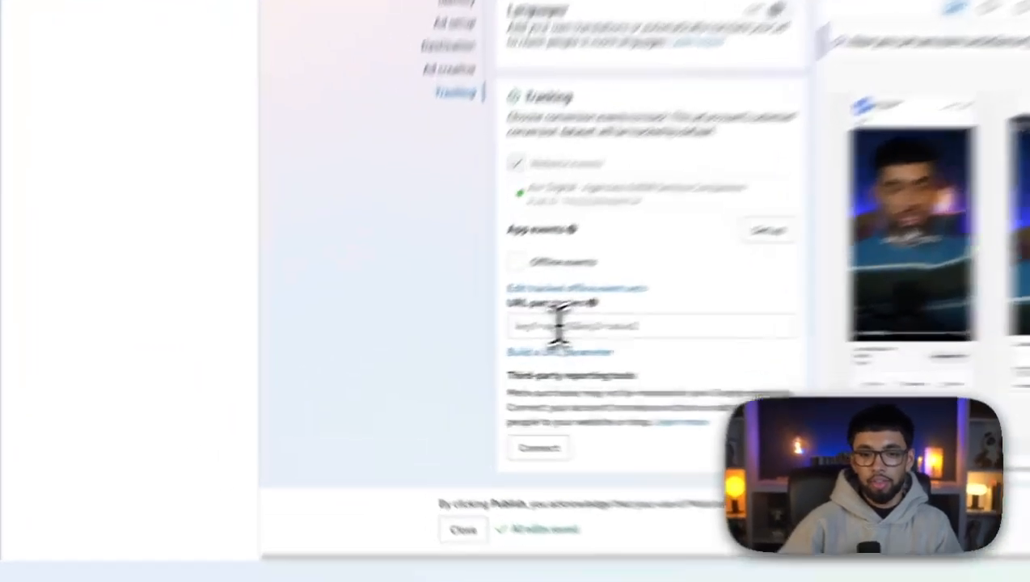
pyautogui.click(475, 347)
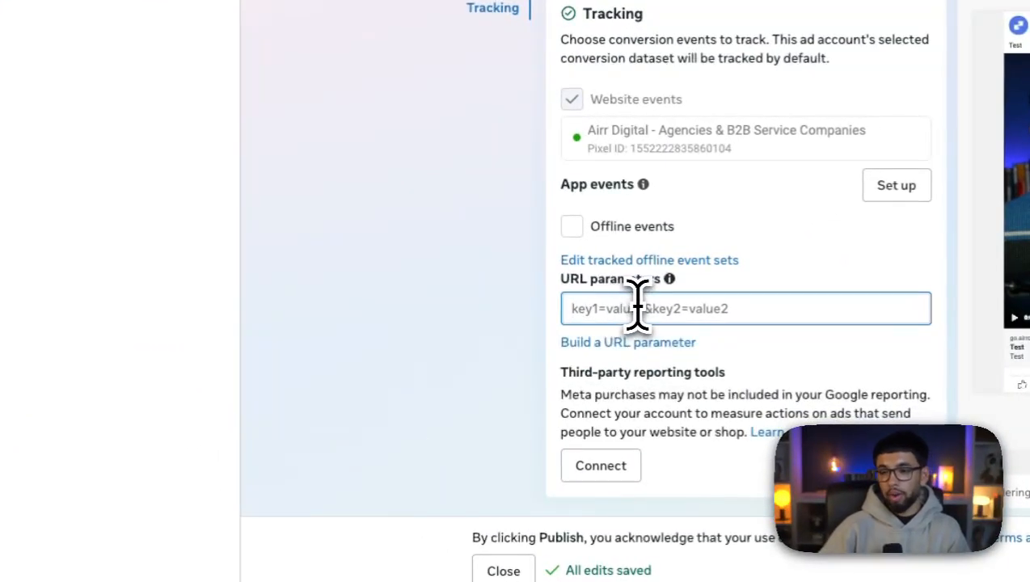
pyautogui.click(502, 284)
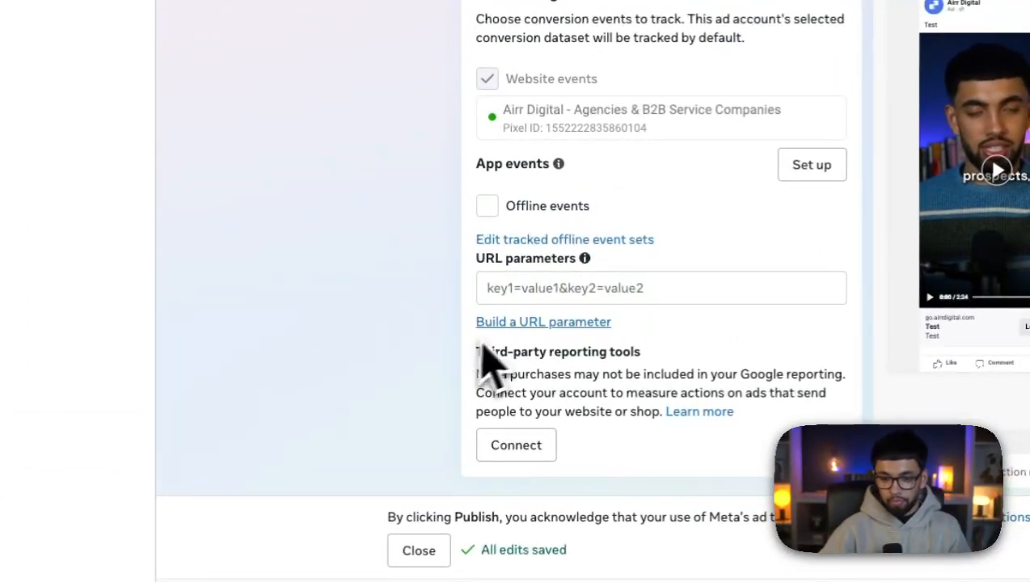
# Duplicate Ad 1 with the Advantage+ creative recommendation turned off
pyautogui.scroll(2, 530, 358)
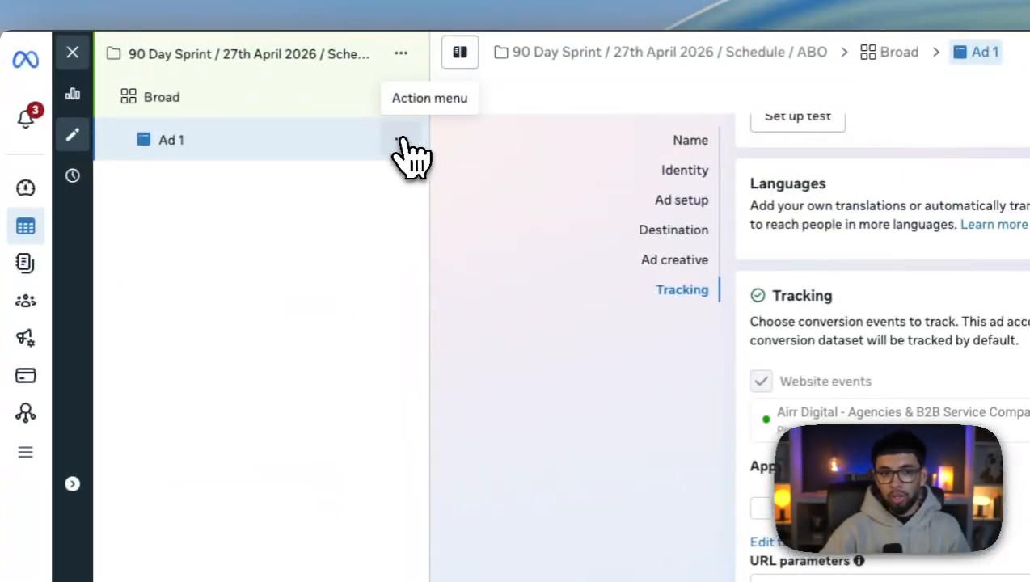
pyautogui.click(401, 139)
pyautogui.click(447, 241)
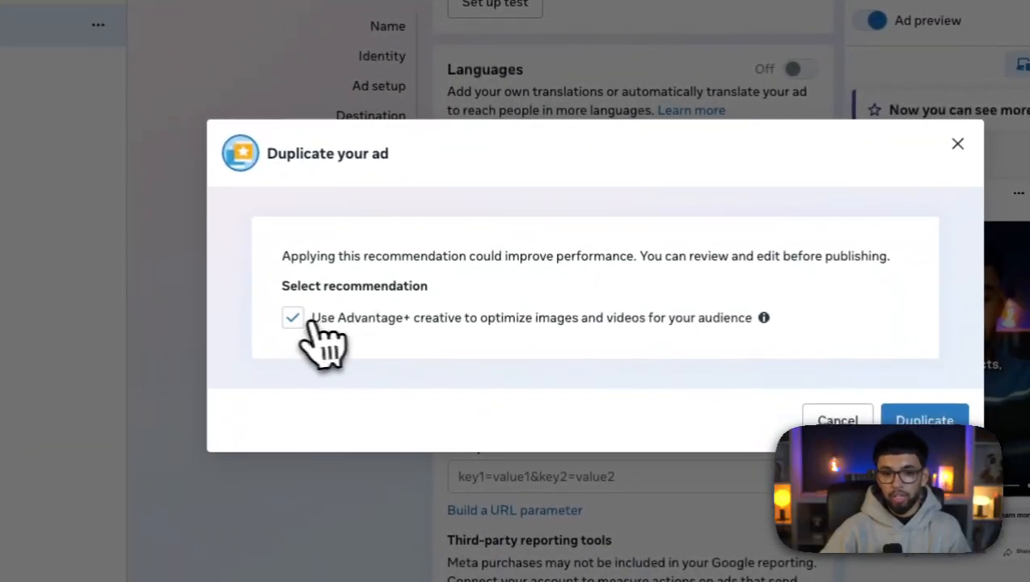
pyautogui.click(596, 437)
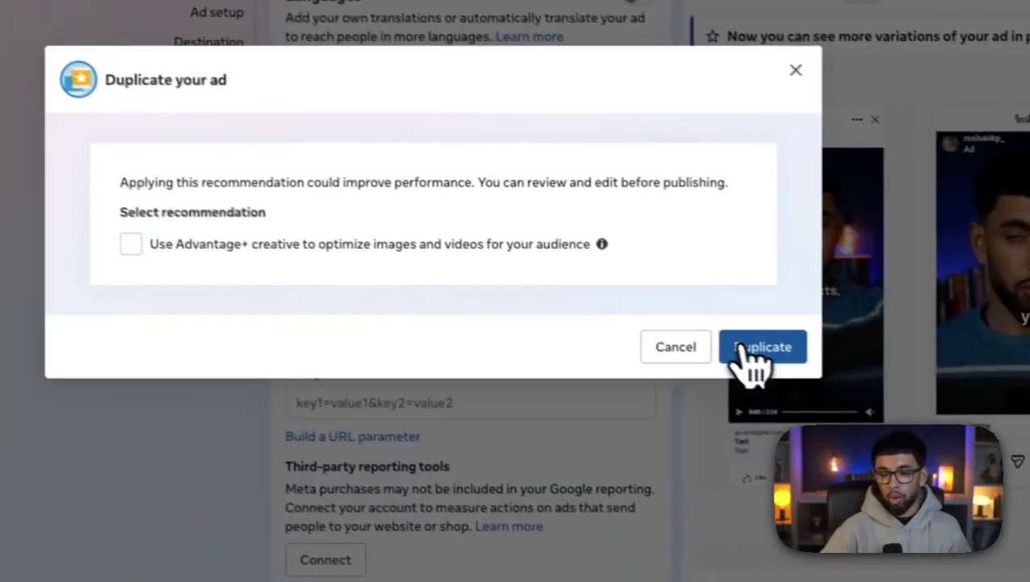
pyautogui.click(752, 349)
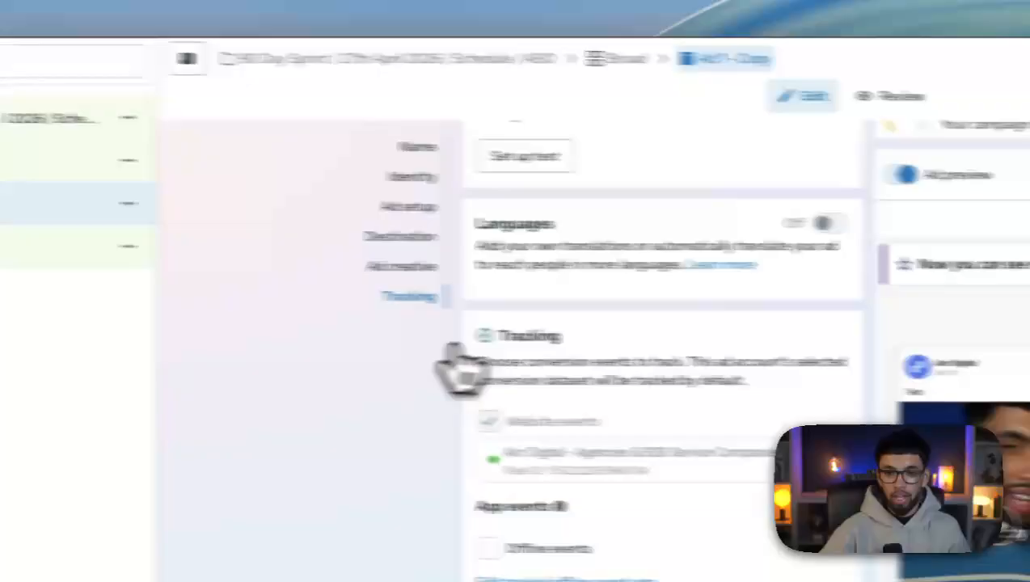
# Rename the duplicated ad to Ad 2
pyautogui.scroll(15, 910, 275)
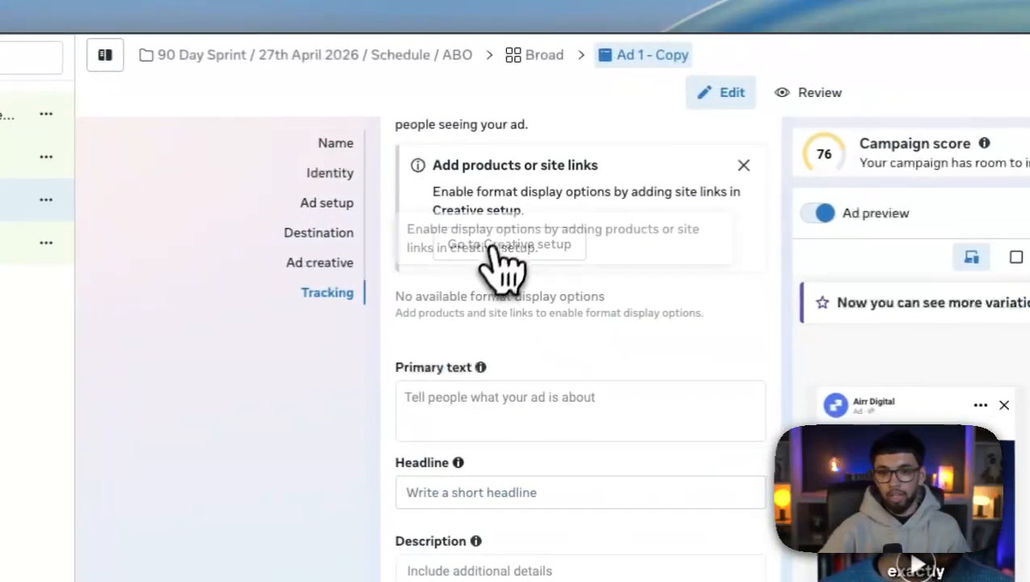
pyautogui.scroll(5, 502, 275)
pyautogui.moveTo(400, 207); pyautogui.dragTo(326, 194)
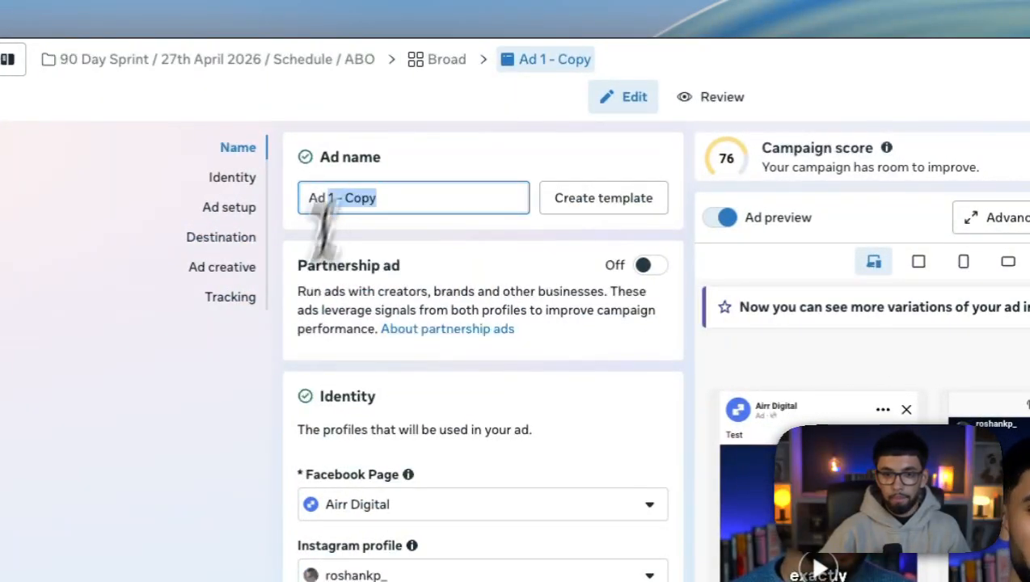
pyautogui.write('2')
# Remove Ad 2's existing media and add a different video from the account's videos, continuing to the creative setup
pyautogui.scroll(-12, 380, 429)
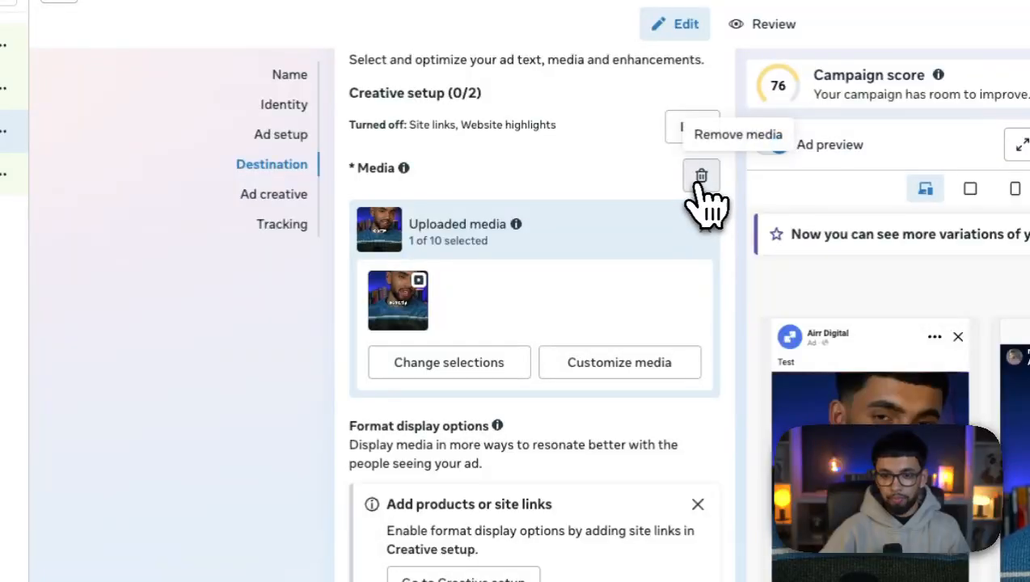
pyautogui.click(457, 310)
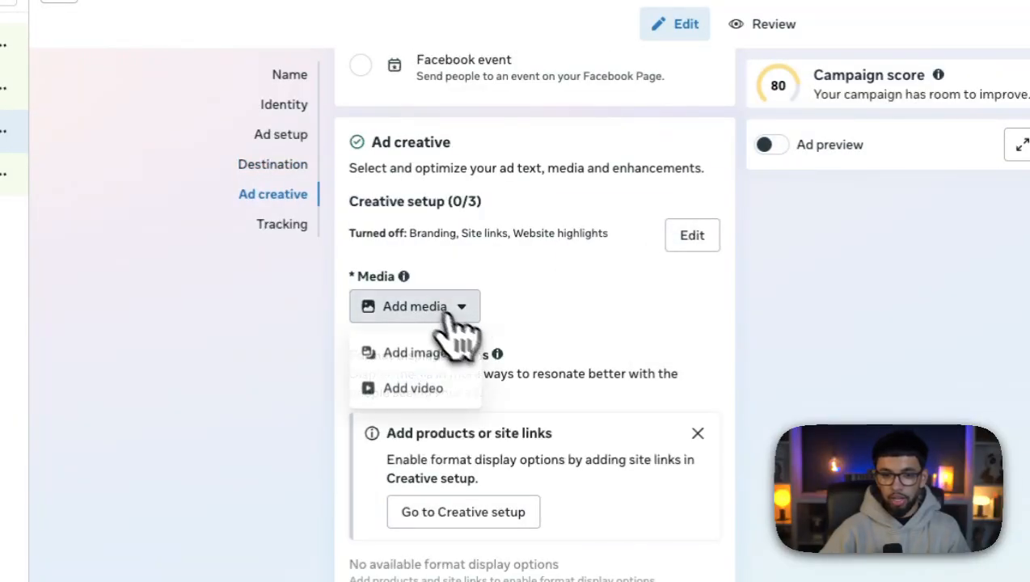
pyautogui.click(424, 392)
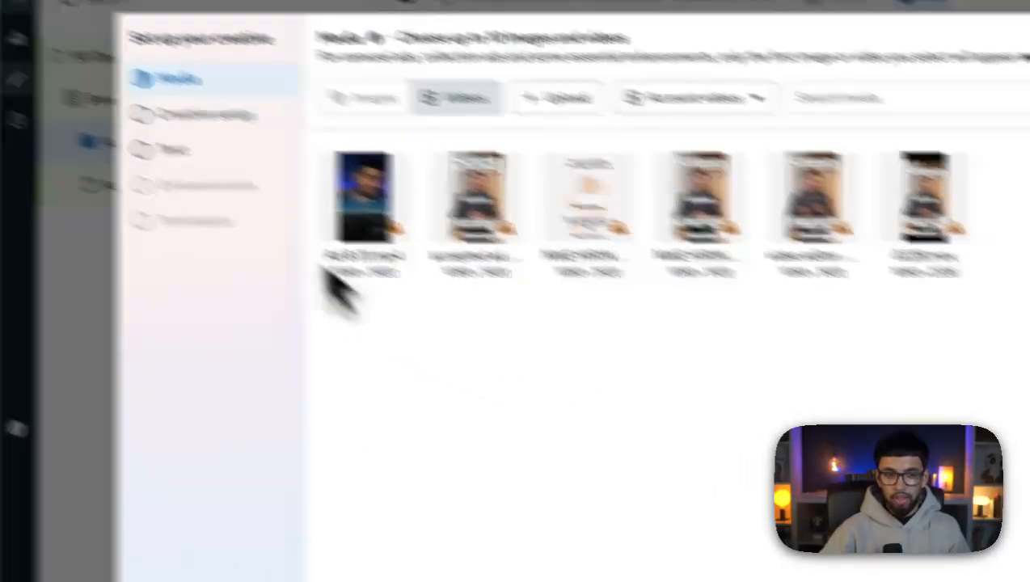
pyautogui.click(436, 206)
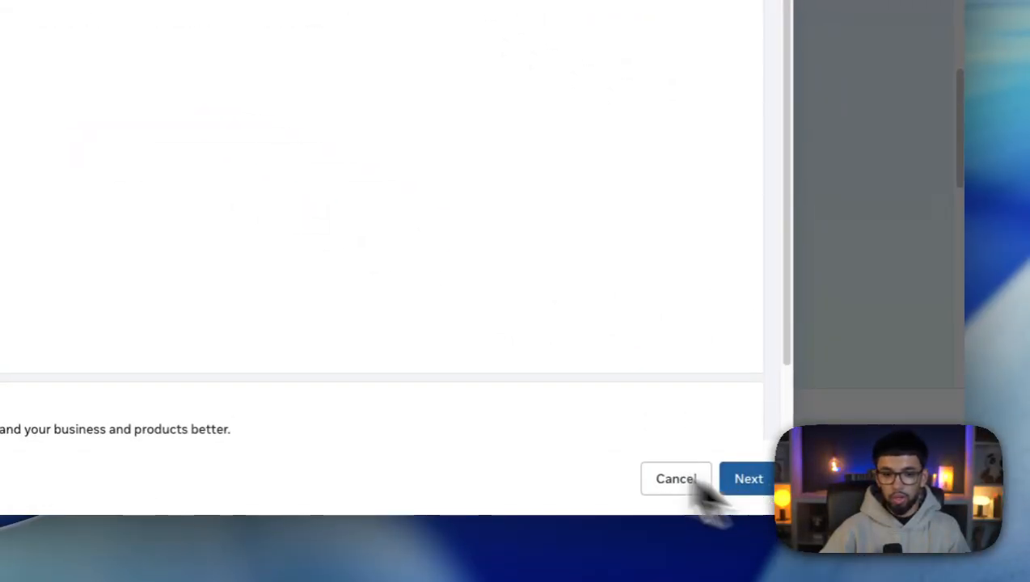
pyautogui.click(764, 490)
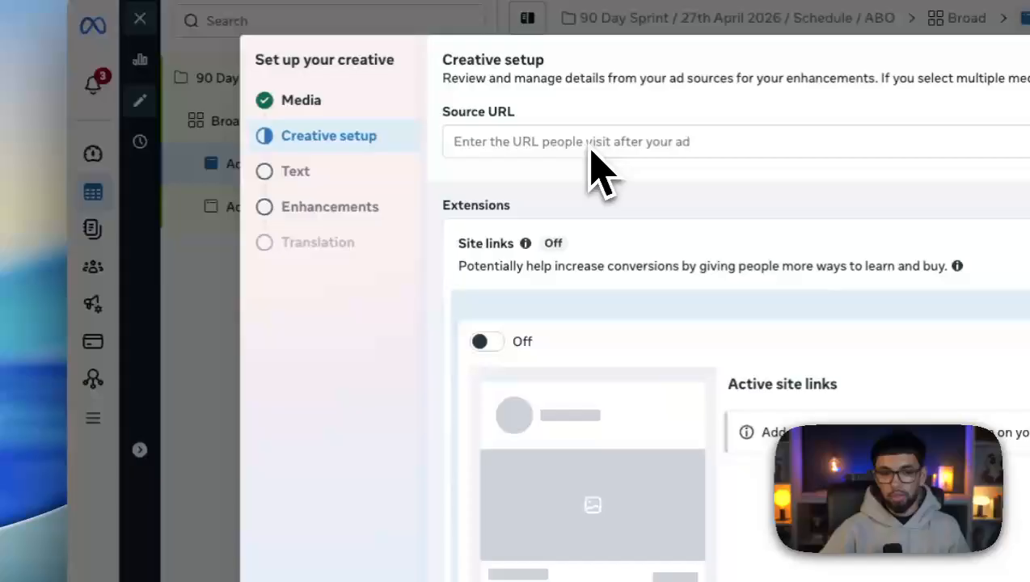
# Continue through Ad 2's creative setup and text to the enhancements and turn off Visual touch-ups
pyautogui.scroll(-10, 590, 149)
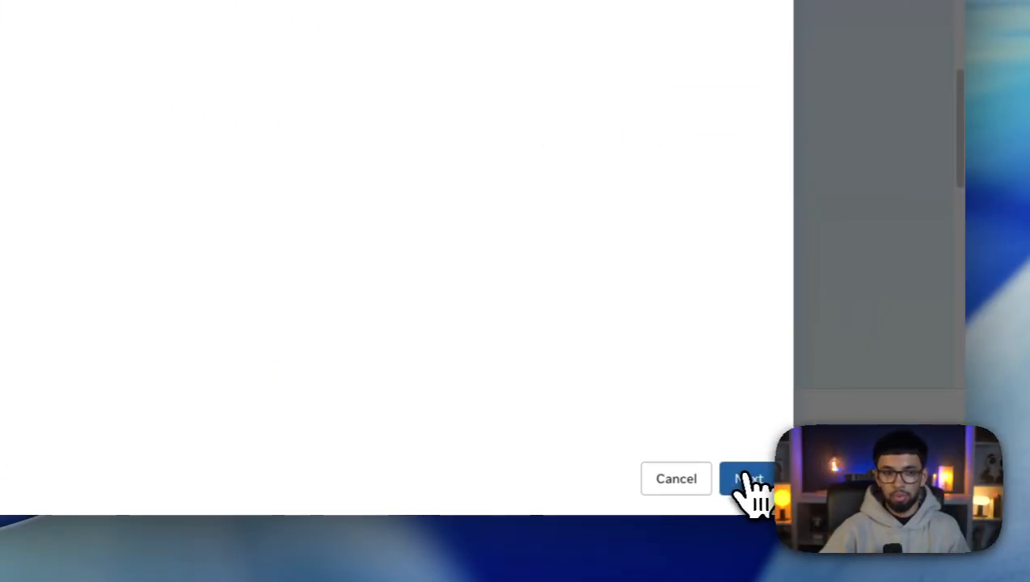
pyautogui.click(768, 487)
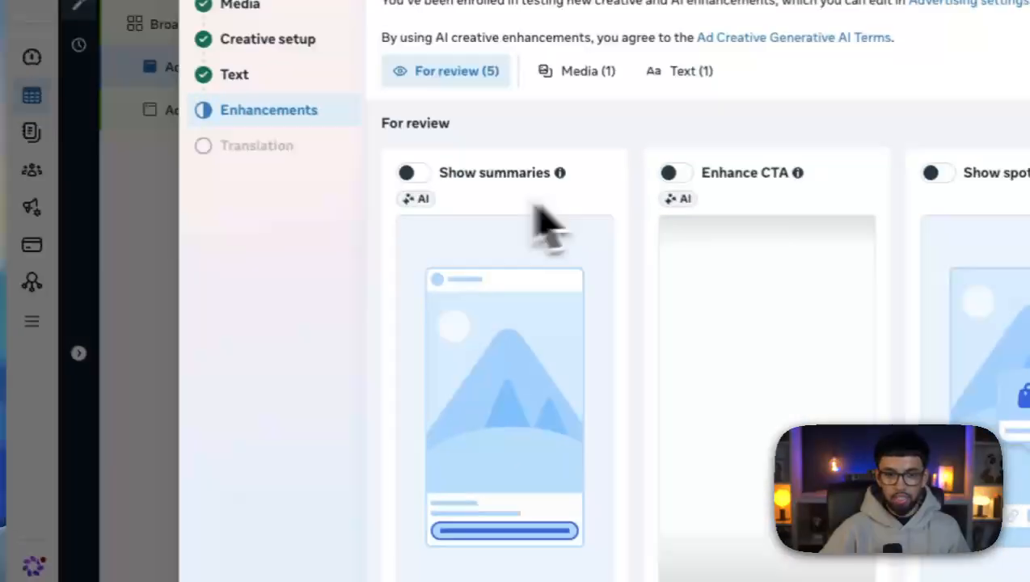
pyautogui.scroll(-5, 554, 235)
pyautogui.moveTo(563, 228)
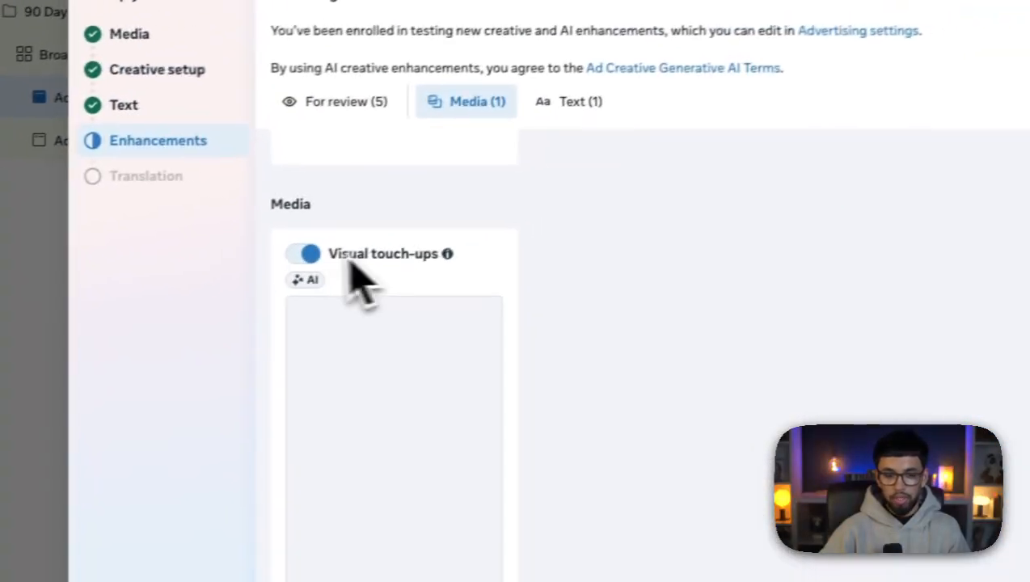
pyautogui.click(420, 227)
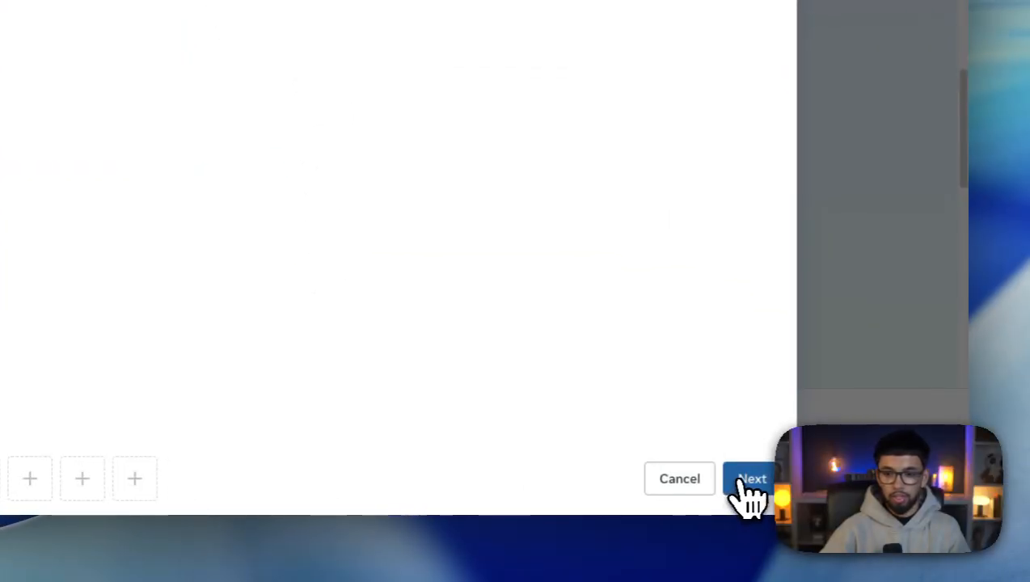
# Turn off Adapt multi-image format, Visual touch-ups and Text improvements for Ad 2's video and finish the creative setup
pyautogui.click(746, 481)
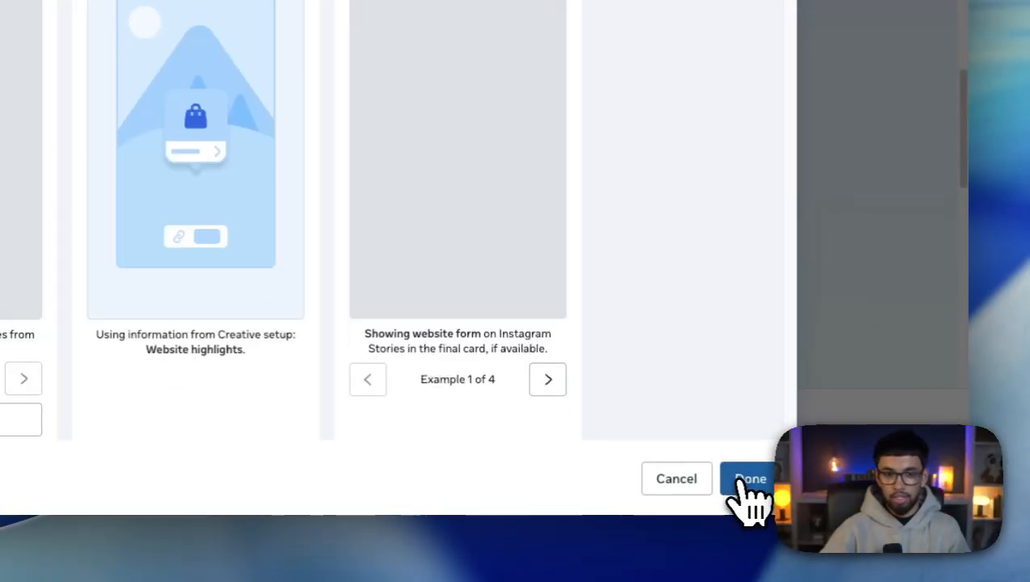
pyautogui.click(746, 480)
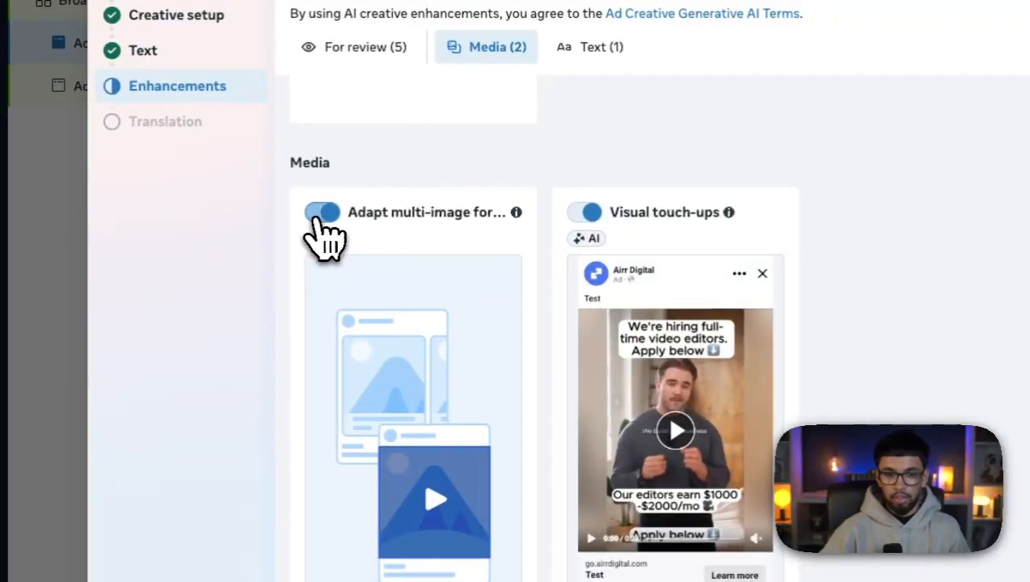
pyautogui.click(317, 210)
pyautogui.click(584, 211)
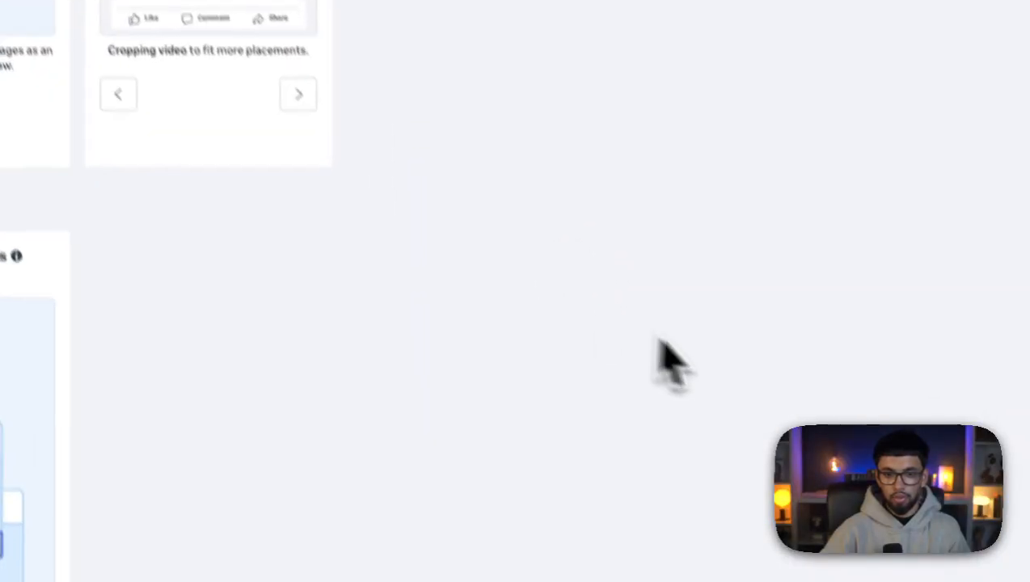
pyautogui.click(296, 213)
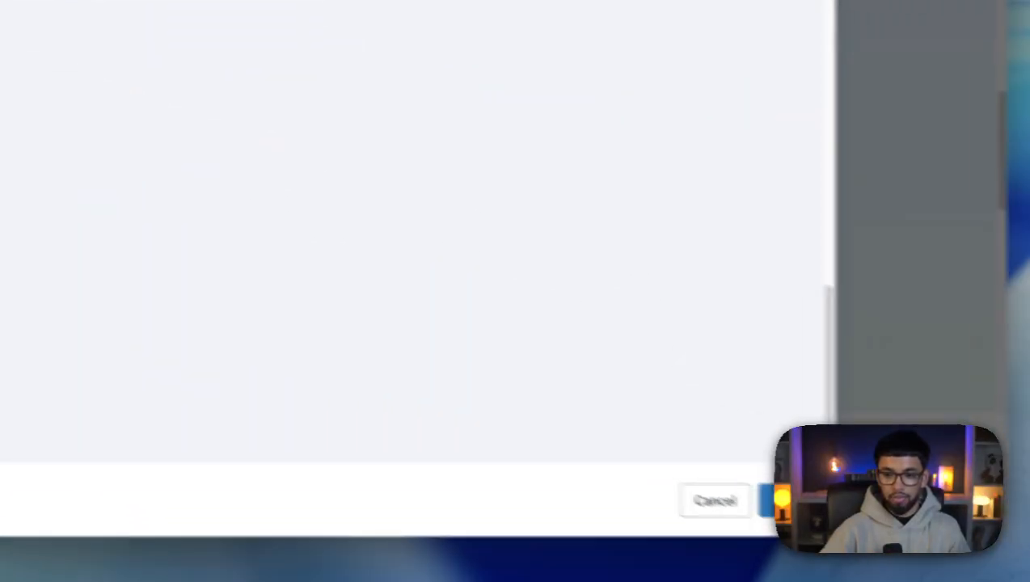
pyautogui.click(743, 479)
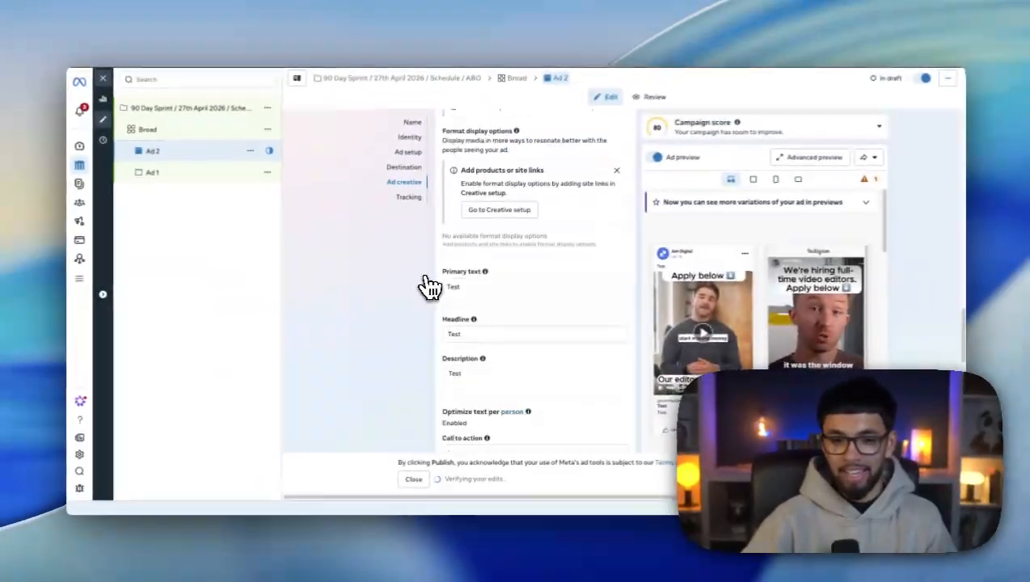
# Turn off the Add details to ad layout, Relevant comments and Add video effects enhancements for Ad 2
pyautogui.scroll(-3, 428, 287)
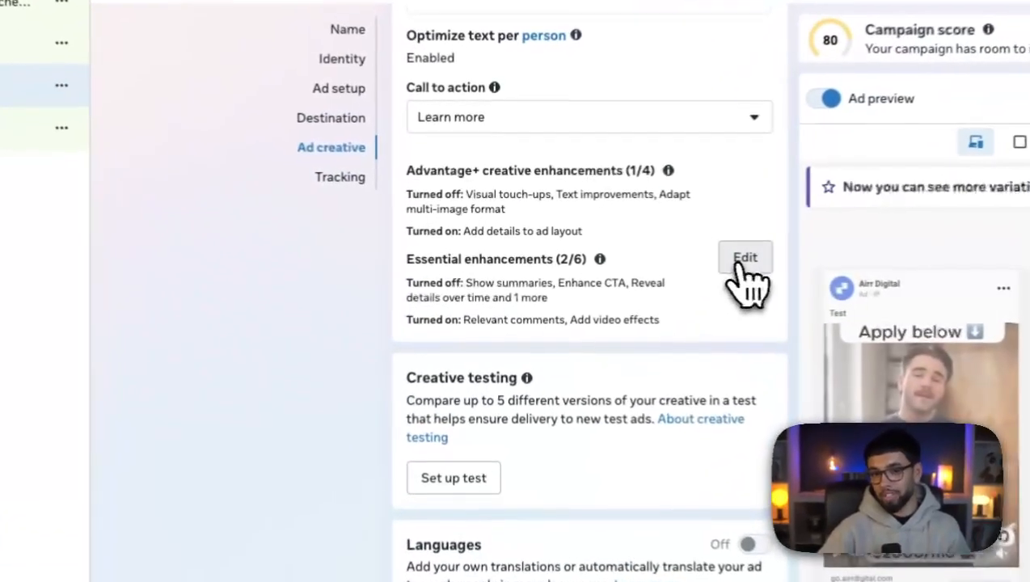
pyautogui.click(614, 262)
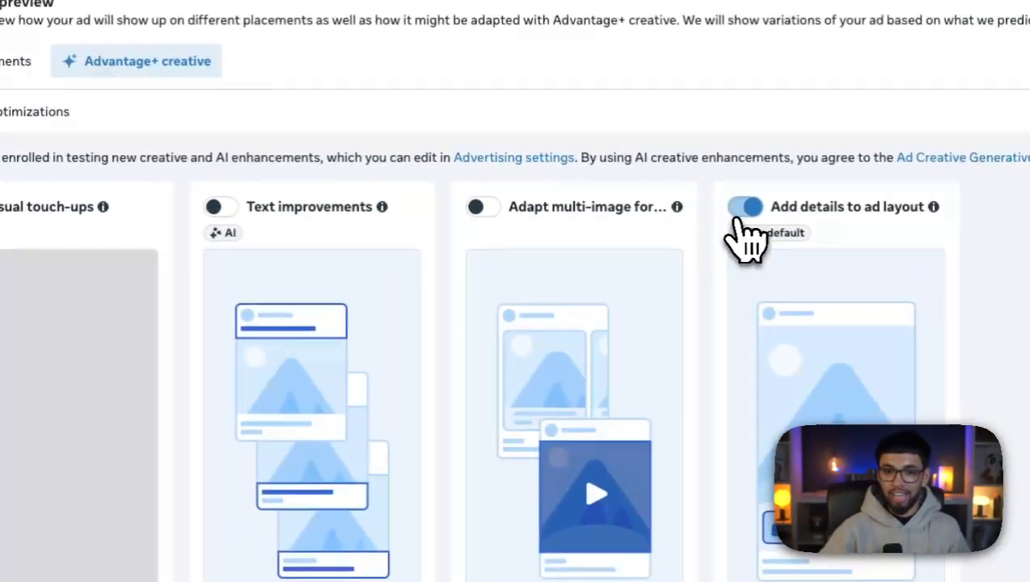
pyautogui.click(501, 185)
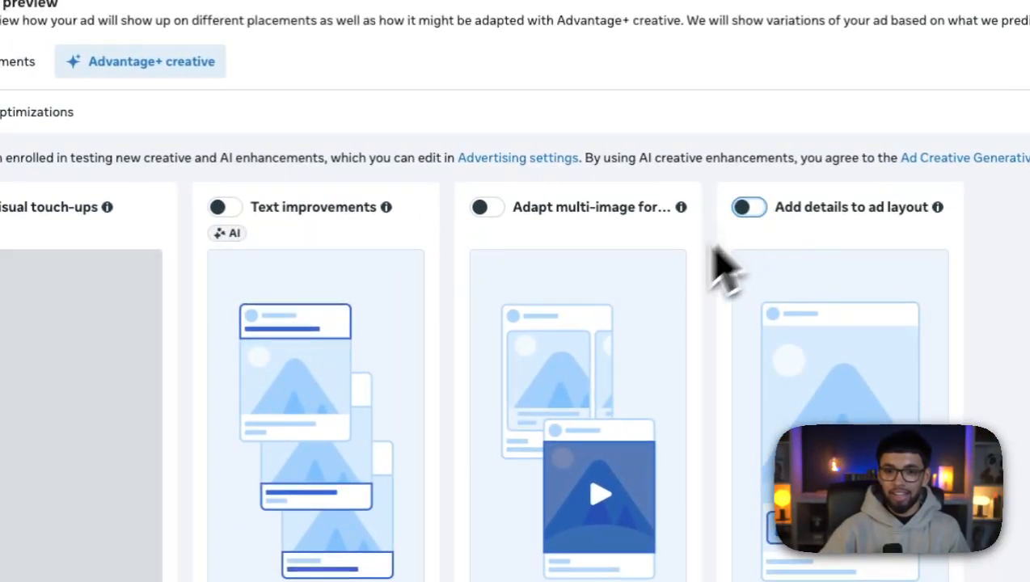
pyautogui.scroll(-5, 388, 315)
pyautogui.scroll(-2, 554, 343)
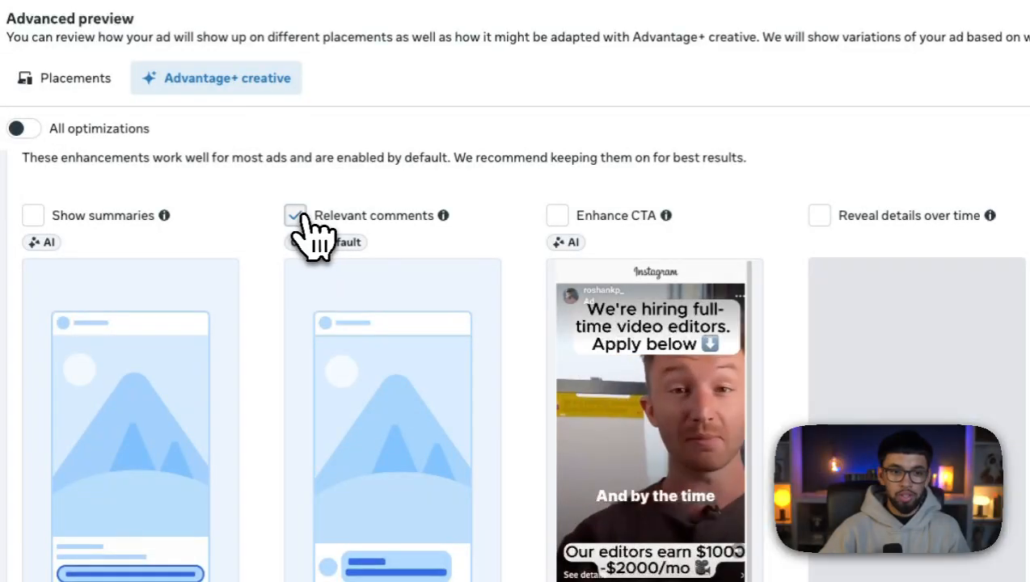
pyautogui.click(219, 199)
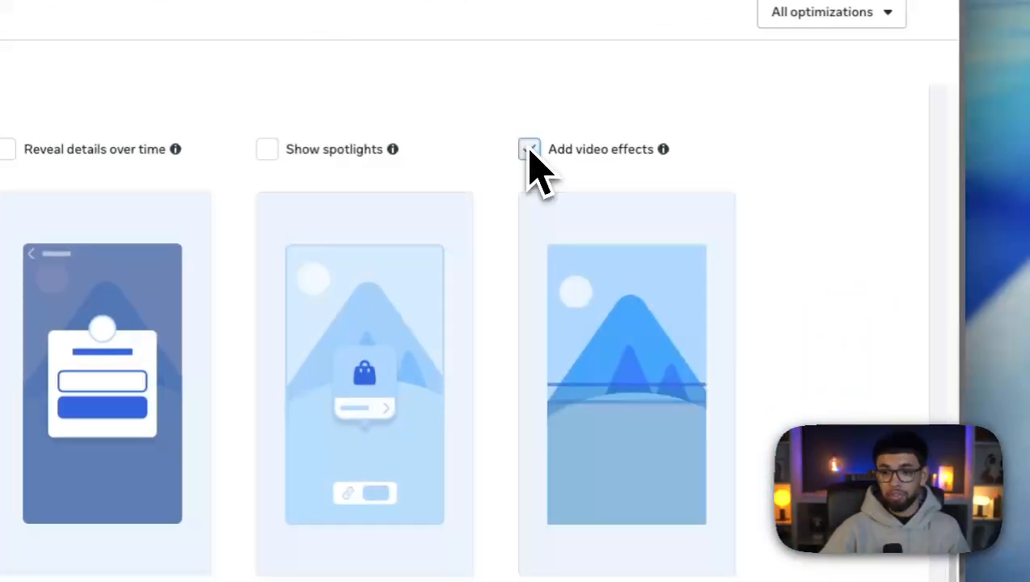
pyautogui.click(531, 152)
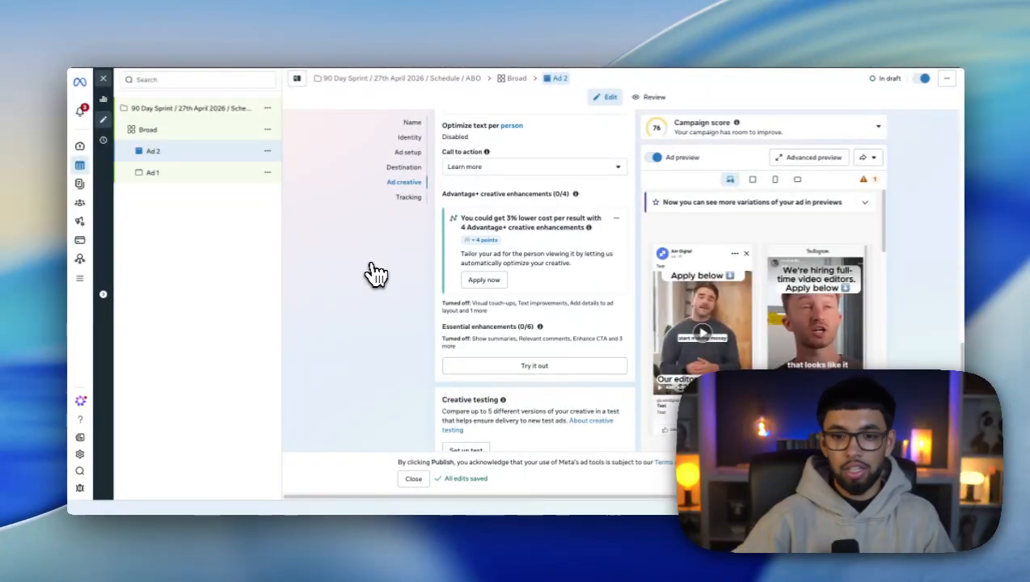
# Quick duplicate the Broad ad set with its two ads, leaving the Advantage+ creative and placements recommendations unselected
pyautogui.scroll(1, 475, 303)
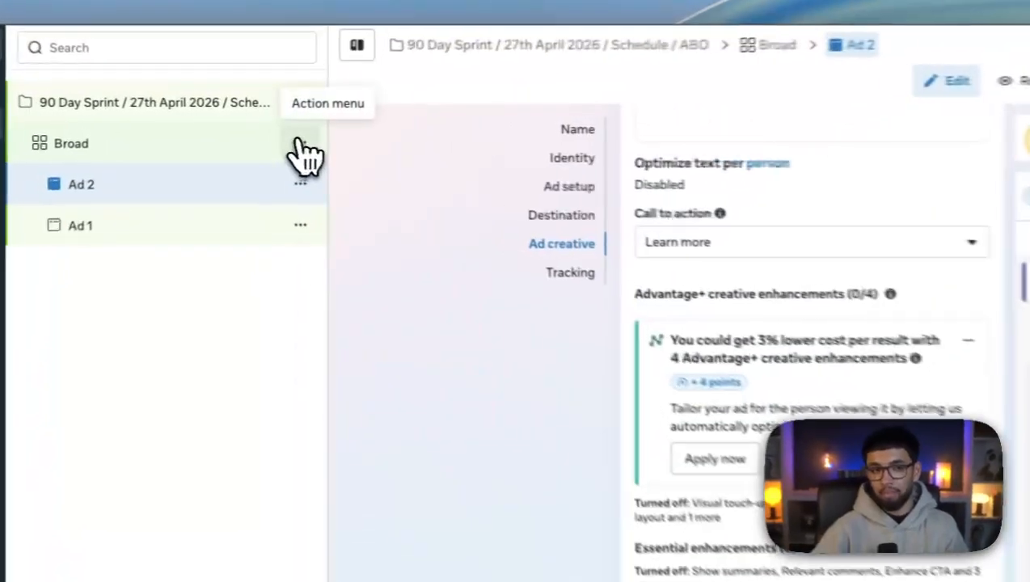
pyautogui.click(267, 130)
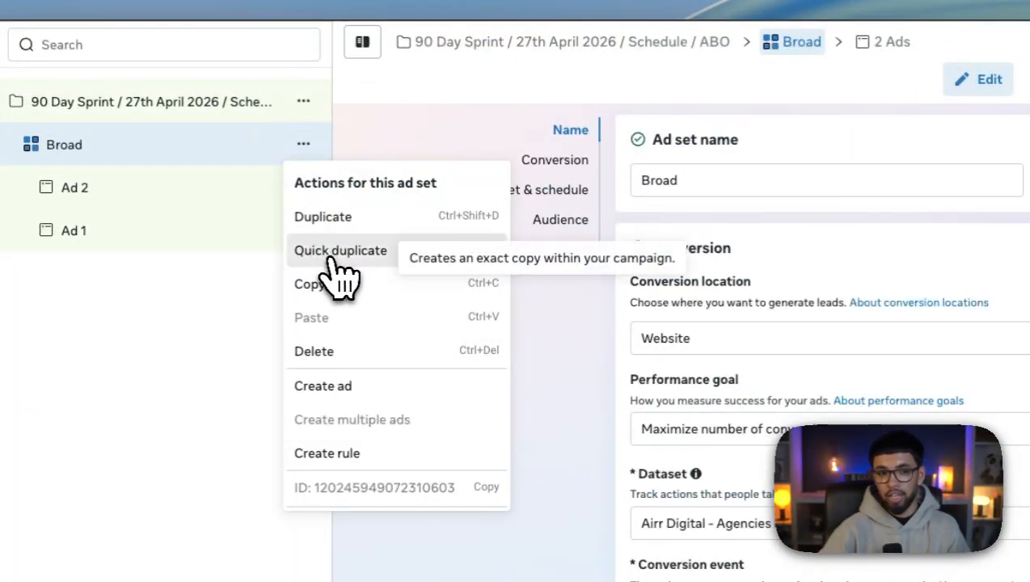
pyautogui.click(331, 255)
pyautogui.click(498, 375)
pyautogui.click(529, 410)
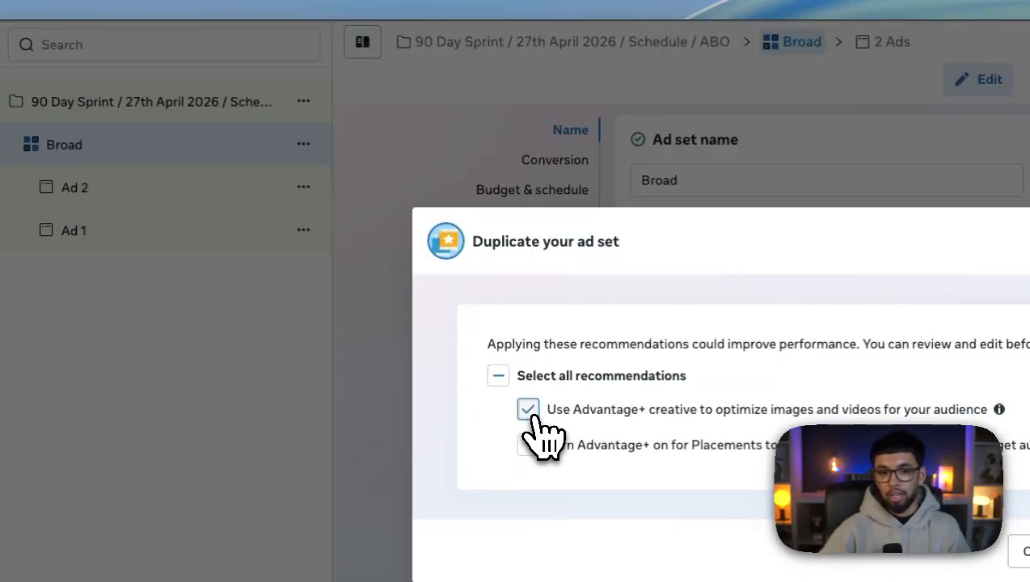
pyautogui.click(528, 409)
pyautogui.click(783, 363)
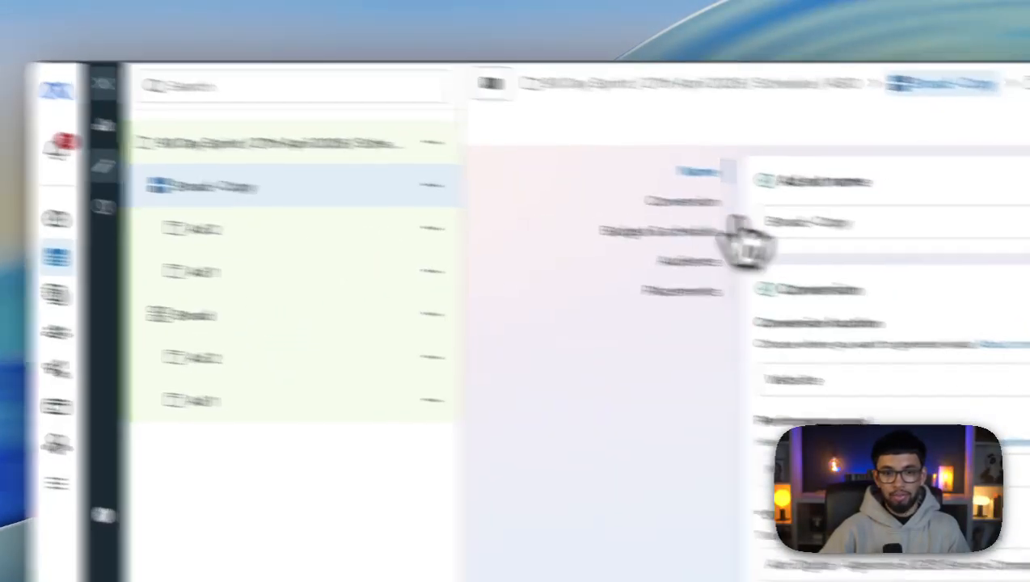
# Rename the duplicated Broad ad set as Interest Stack
pyautogui.doubleClick(757, 44)
pyautogui.hotkey('ctrl', 'a')
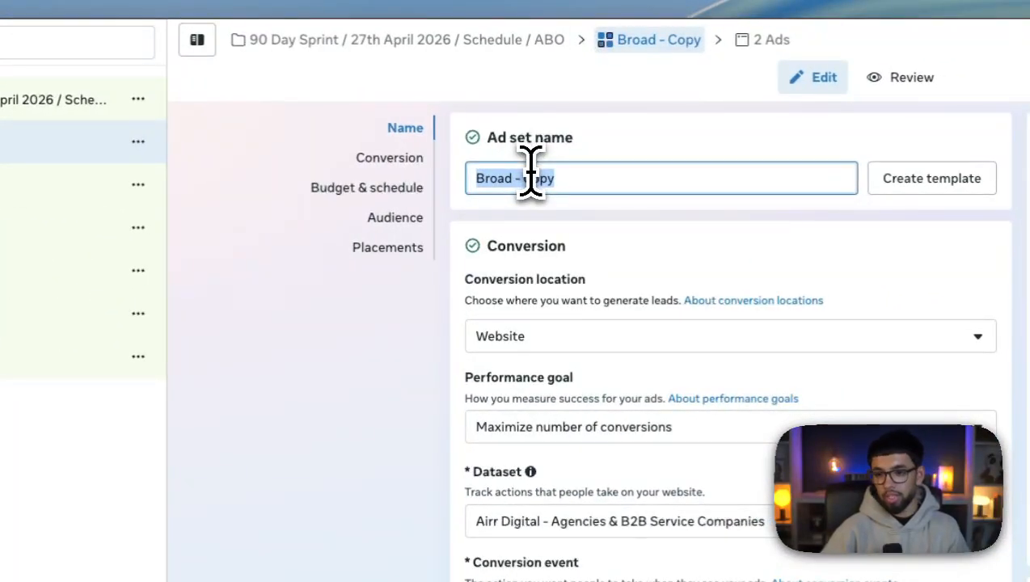
pyautogui.write('Interest')
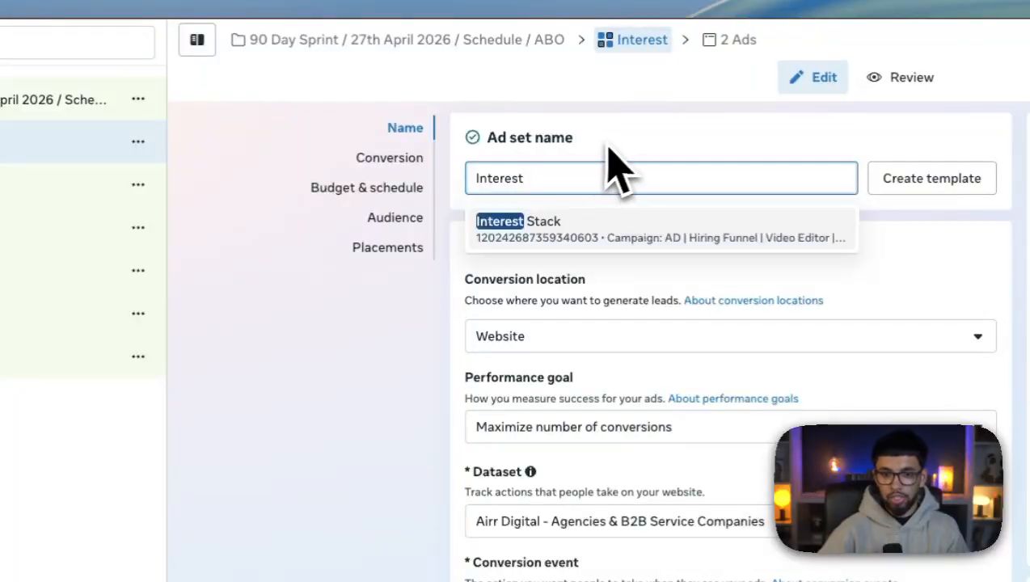
pyautogui.write(' Stack')
pyautogui.click(432, 394)
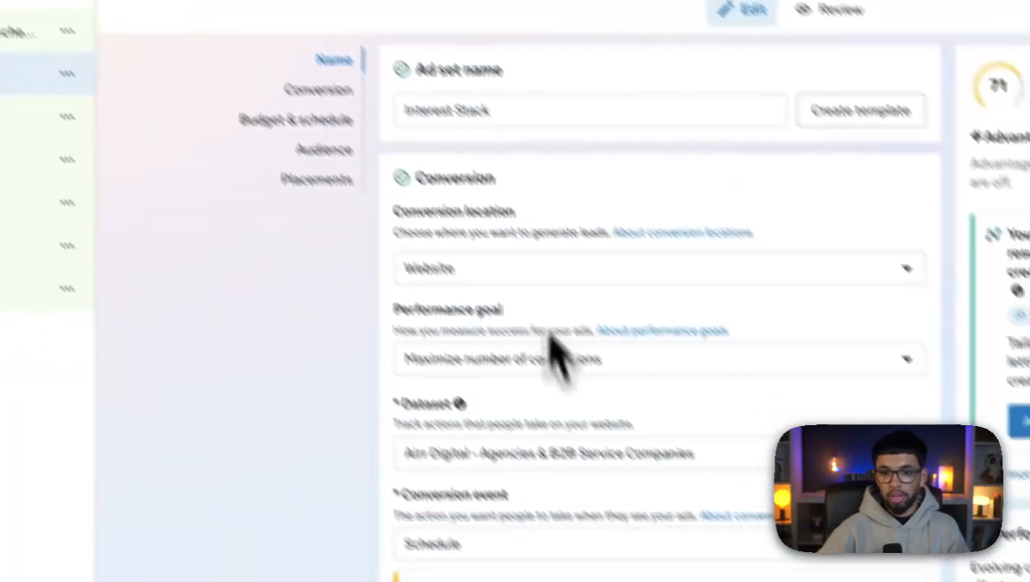
# Open the Interest Stack ad set's detailed targeting suggestions and add the Business (business & finance) interest
pyautogui.scroll(-2, 626, 493)
pyautogui.scroll(-6, 518, 417)
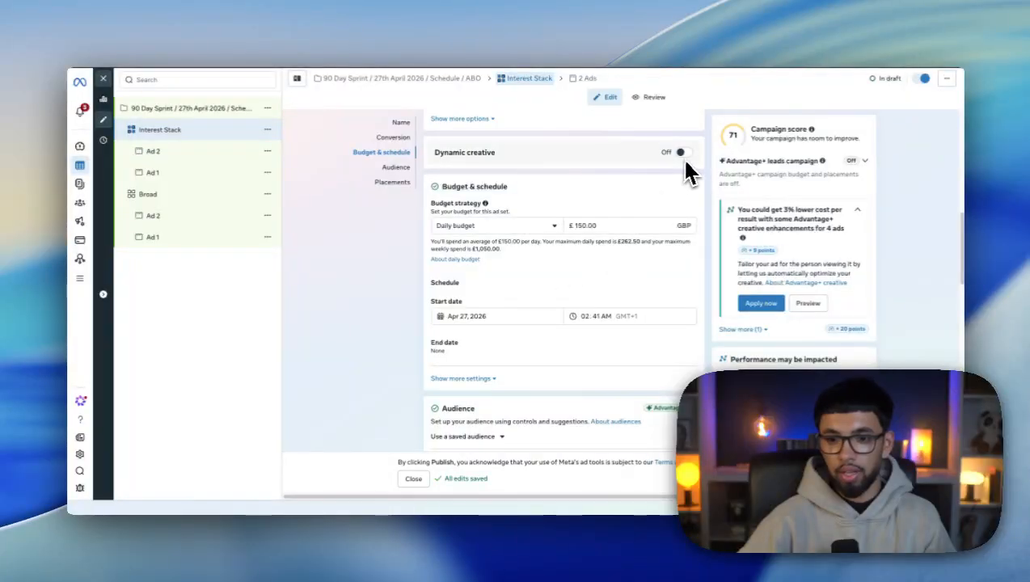
pyautogui.scroll(-1, 563, 235)
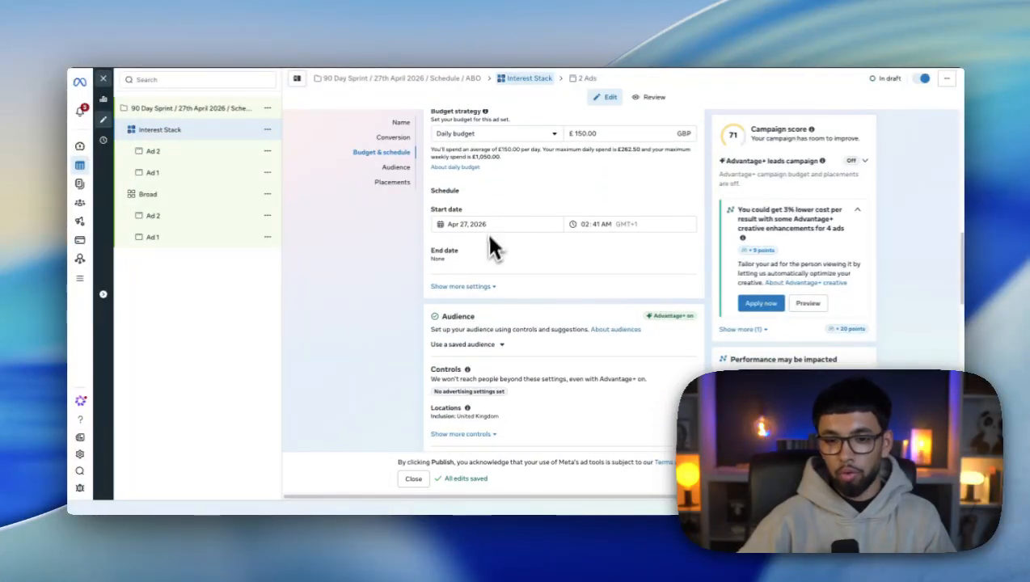
pyautogui.scroll(-1, 518, 259)
pyautogui.moveTo(648, 222)
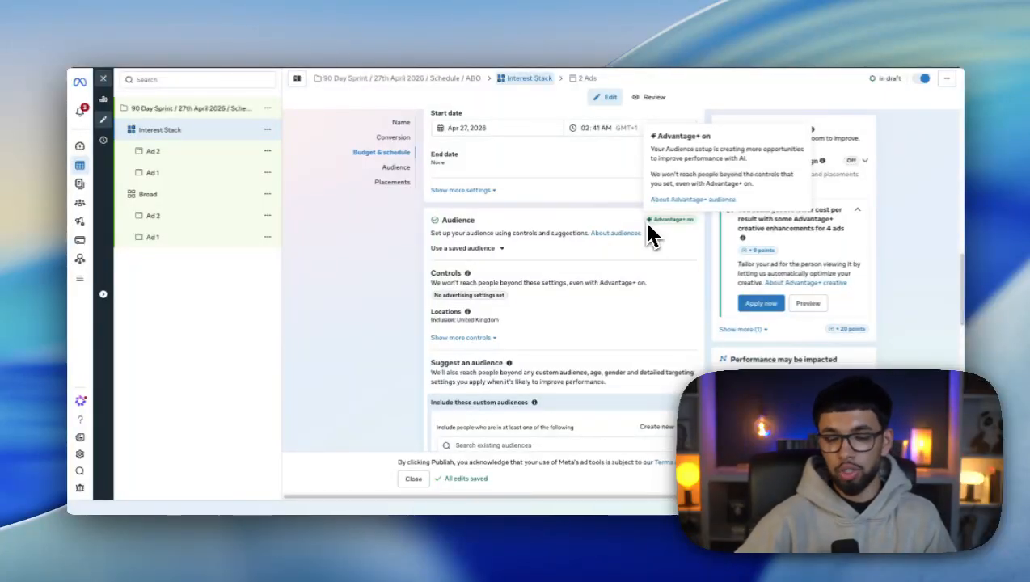
pyautogui.scroll(-1, 615, 275)
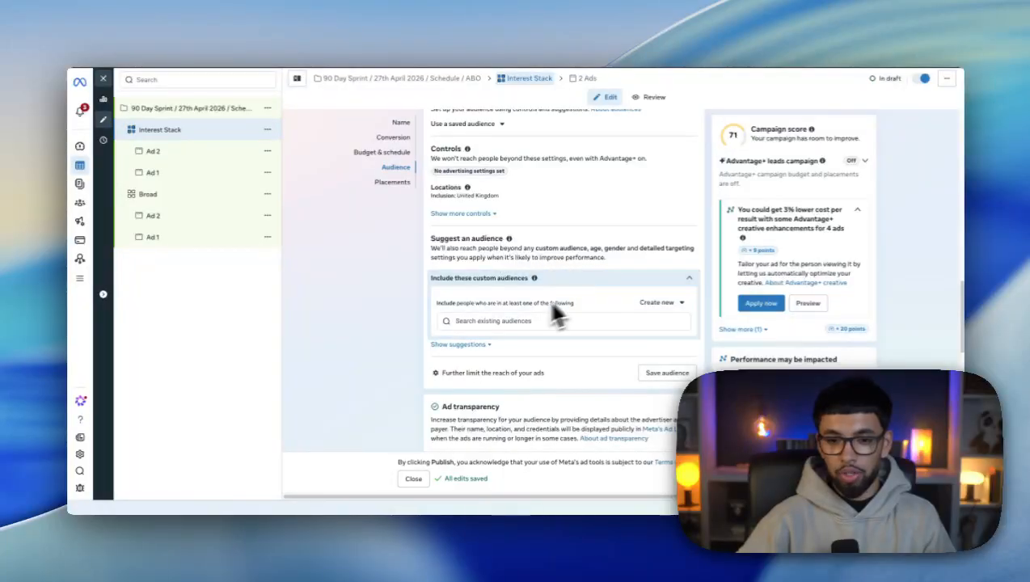
pyautogui.scroll(-1, 568, 321)
pyautogui.scroll(-1, 569, 321)
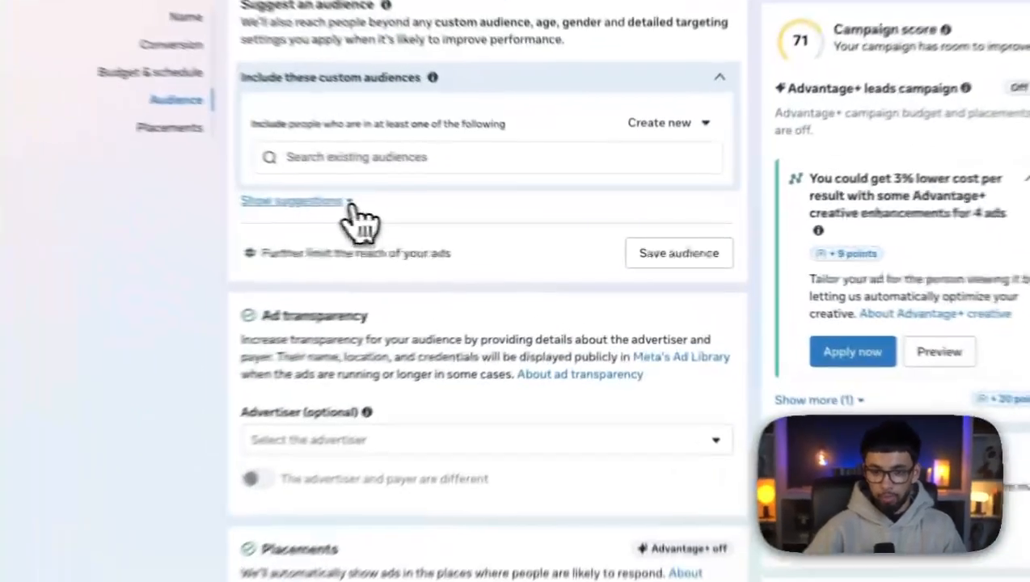
pyautogui.click(483, 226)
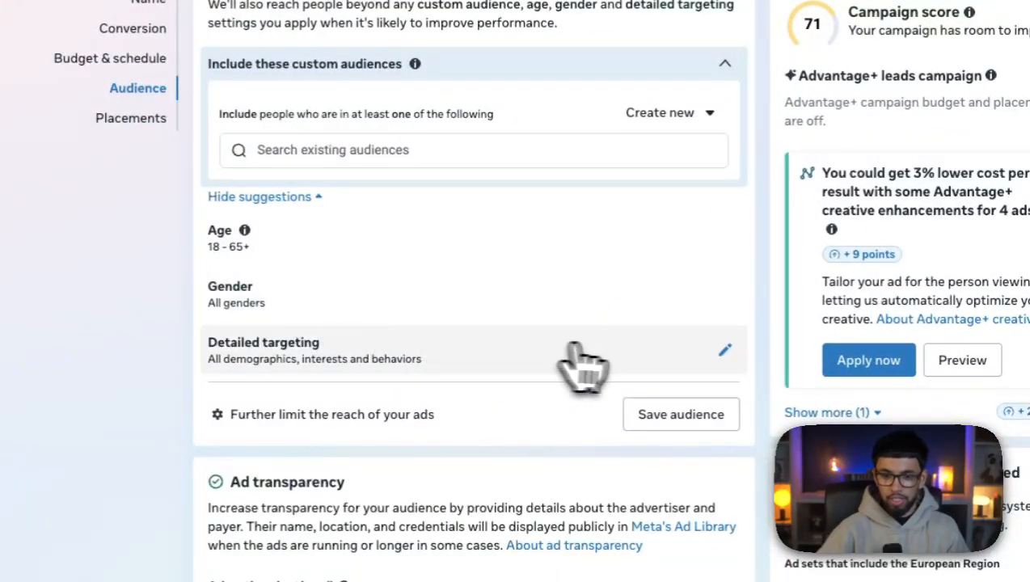
pyautogui.click(727, 353)
pyautogui.click(404, 318)
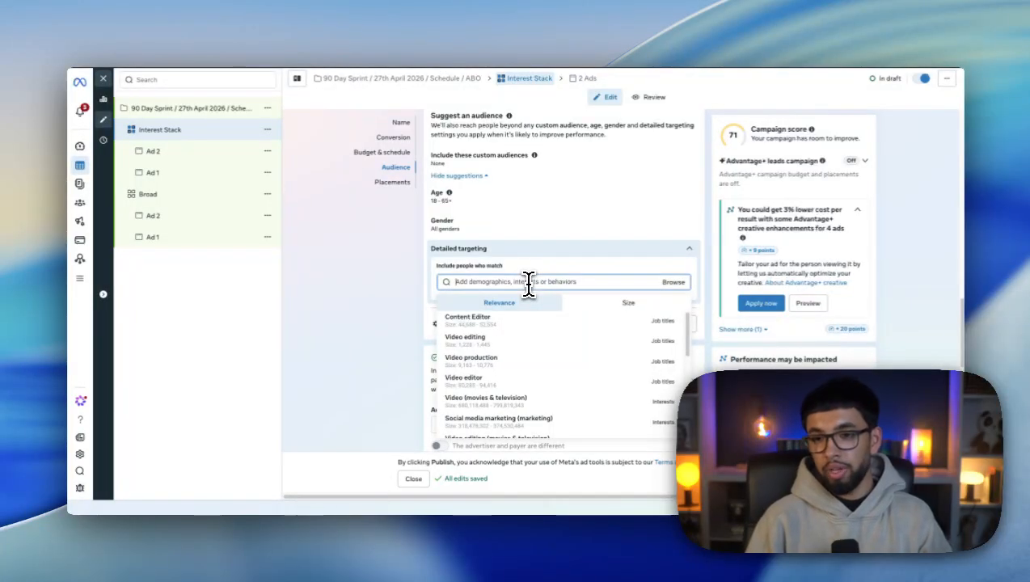
pyautogui.write('business')
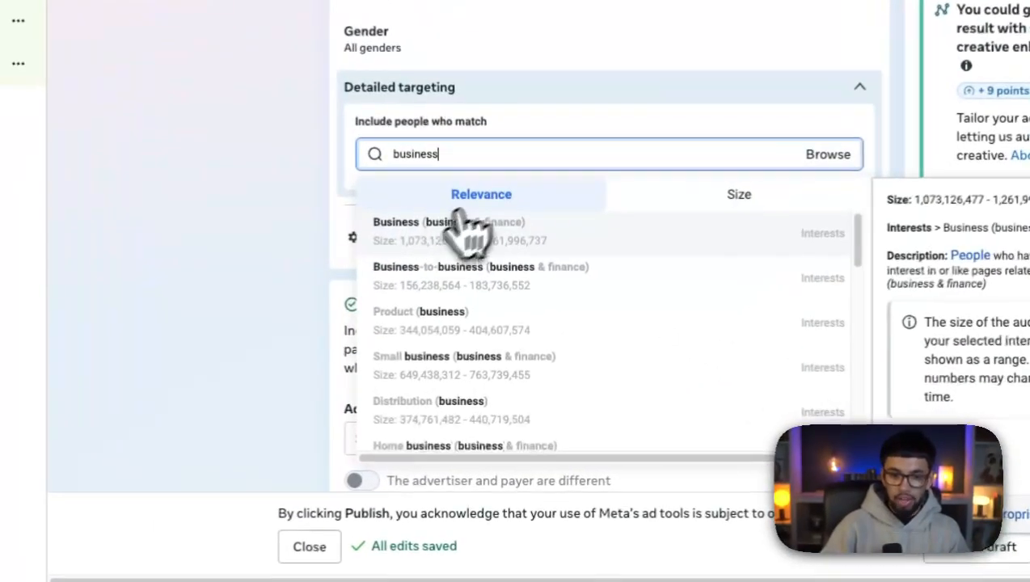
pyautogui.click(489, 317)
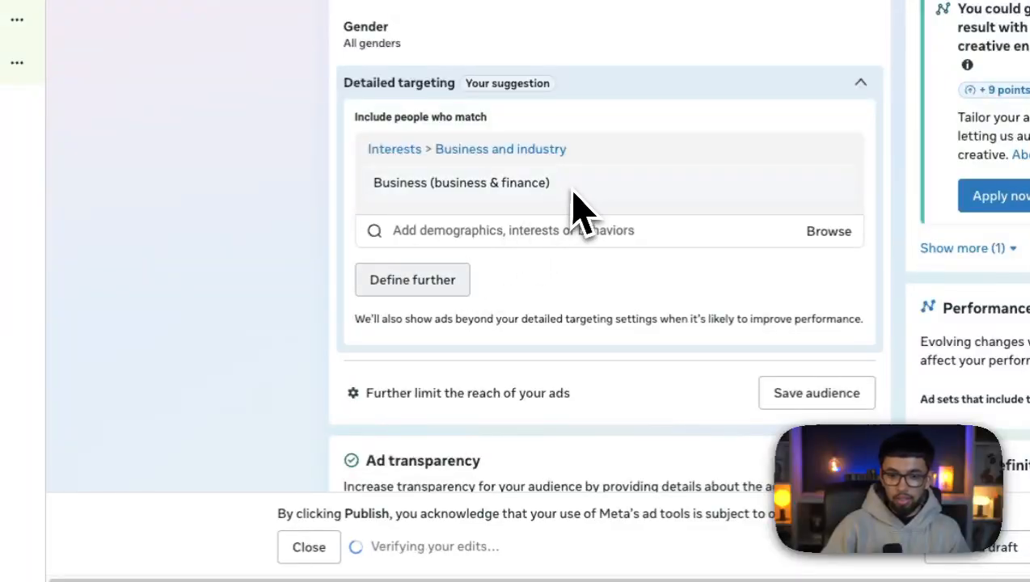
# Add Entrepreneurship (business & finance), Small business owners and Small business (business & finance) to the detailed targeting
pyautogui.click(536, 235)
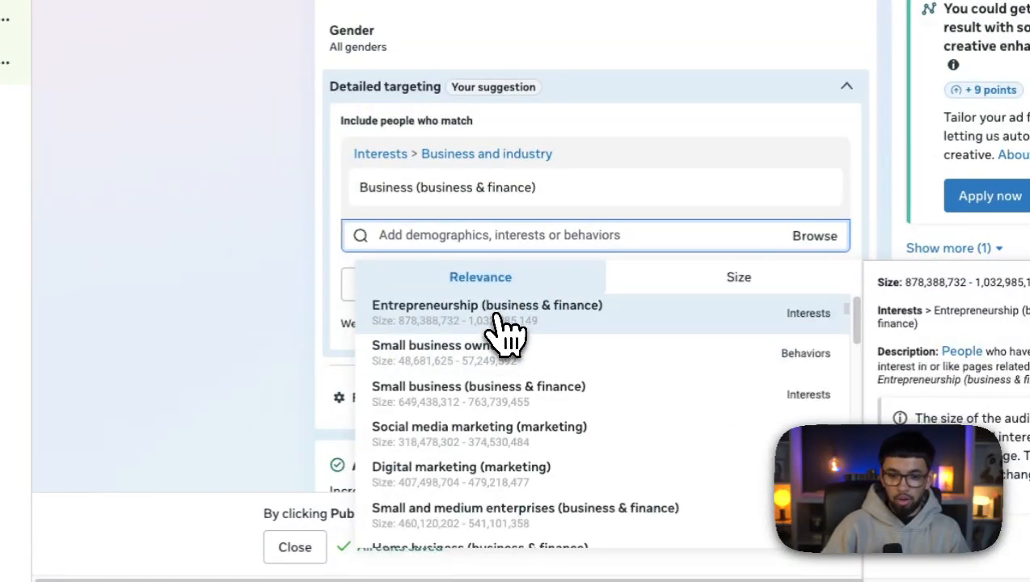
pyautogui.click(503, 324)
pyautogui.click(463, 279)
pyautogui.click(461, 360)
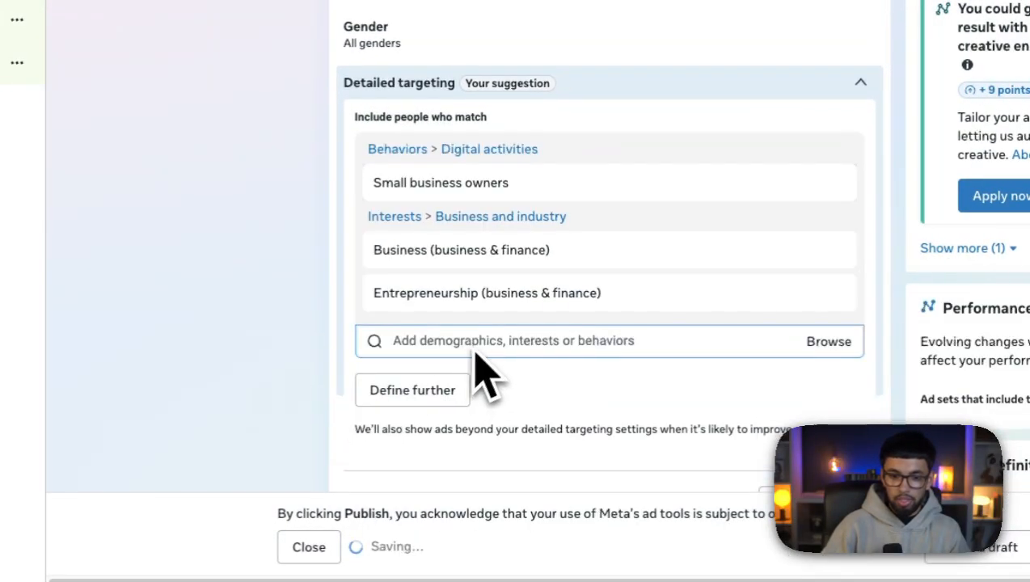
pyautogui.click(478, 343)
pyautogui.click(502, 419)
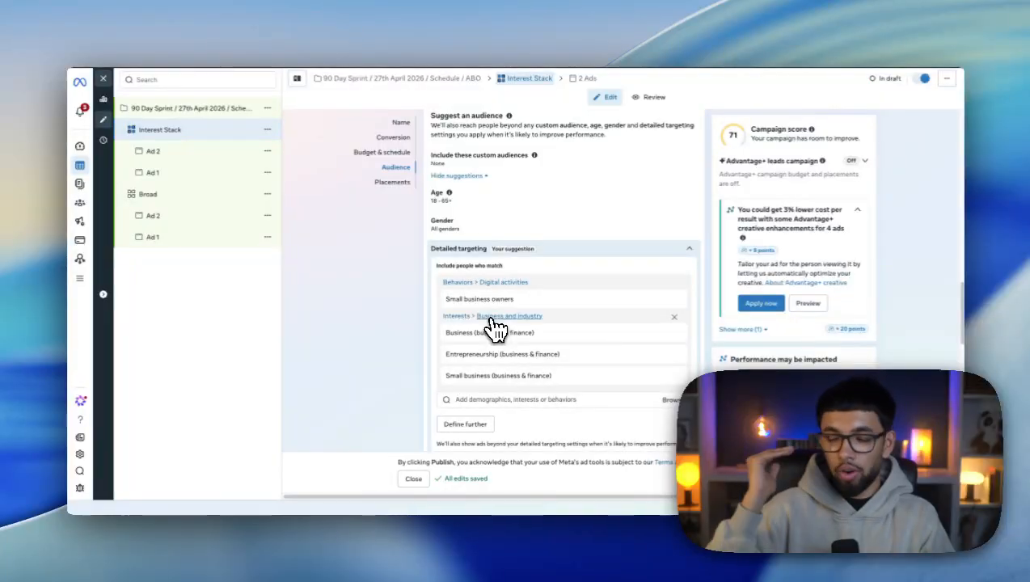
# Check the estimated audience size in the Interest Stack ad set's audience definition and open the preview for publishing the drafts
pyautogui.scroll(-8, 567, 332)
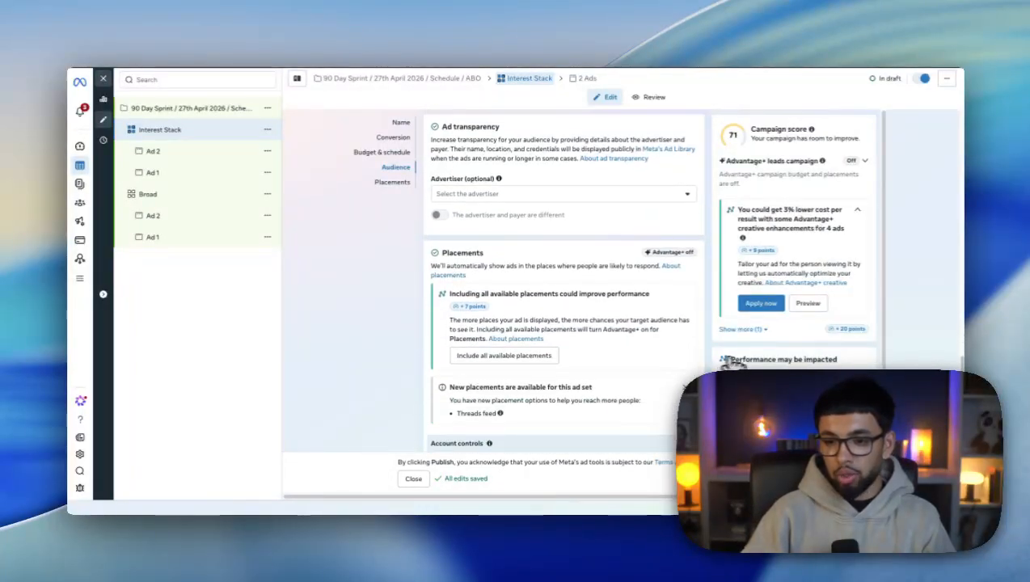
pyautogui.scroll(-2, 764, 361)
pyautogui.scroll(-3, 765, 362)
pyautogui.moveTo(783, 410); pyautogui.dragTo(842, 412)
pyautogui.click(844, 420)
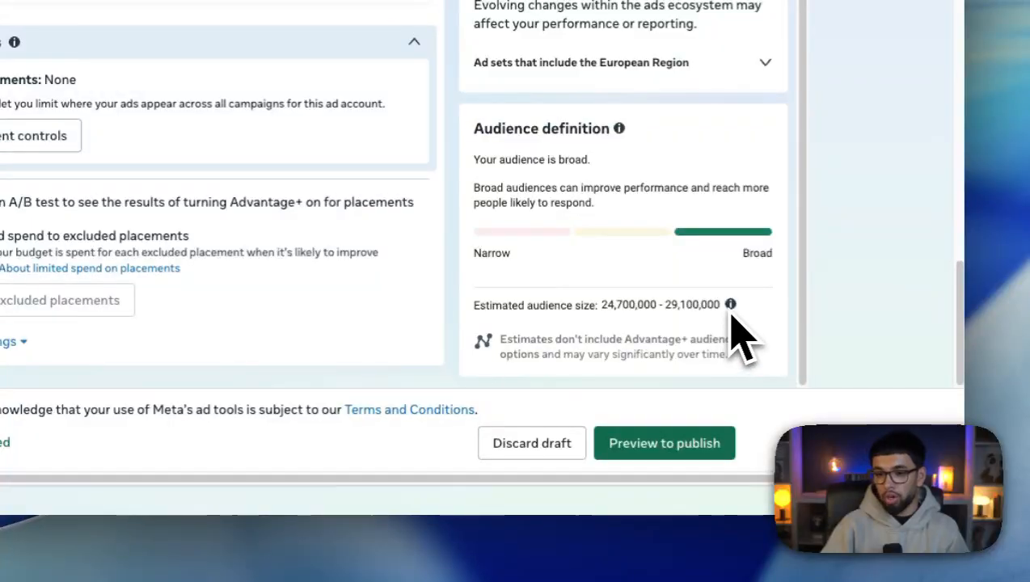
pyautogui.moveTo(720, 305); pyautogui.dragTo(602, 307)
pyautogui.click(613, 328)
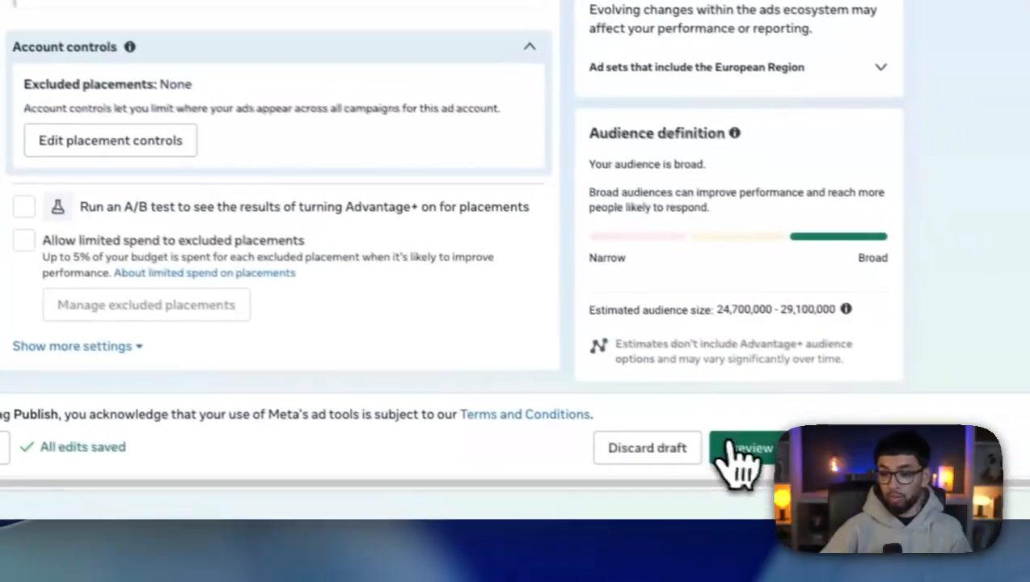
pyautogui.click(740, 452)
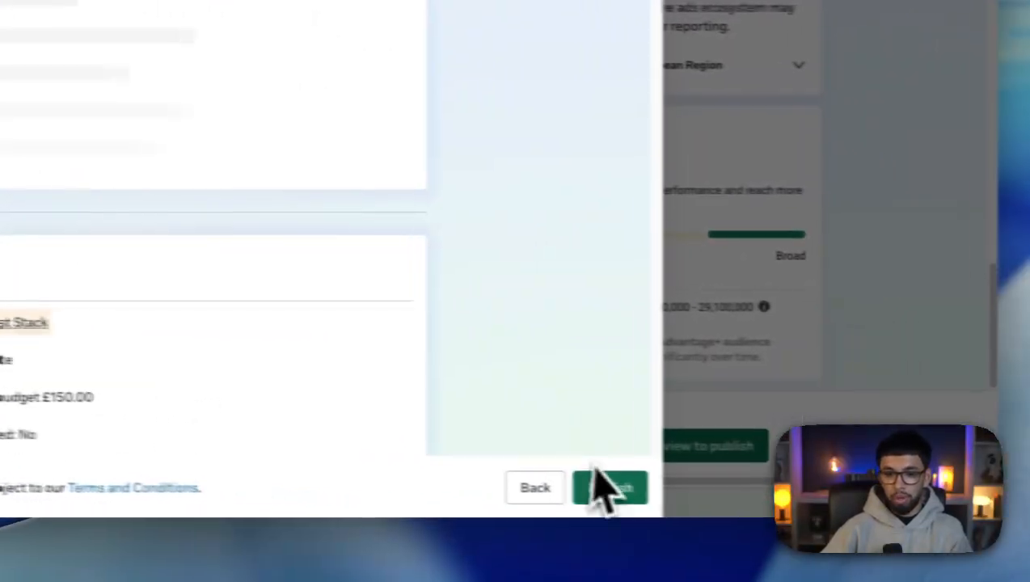